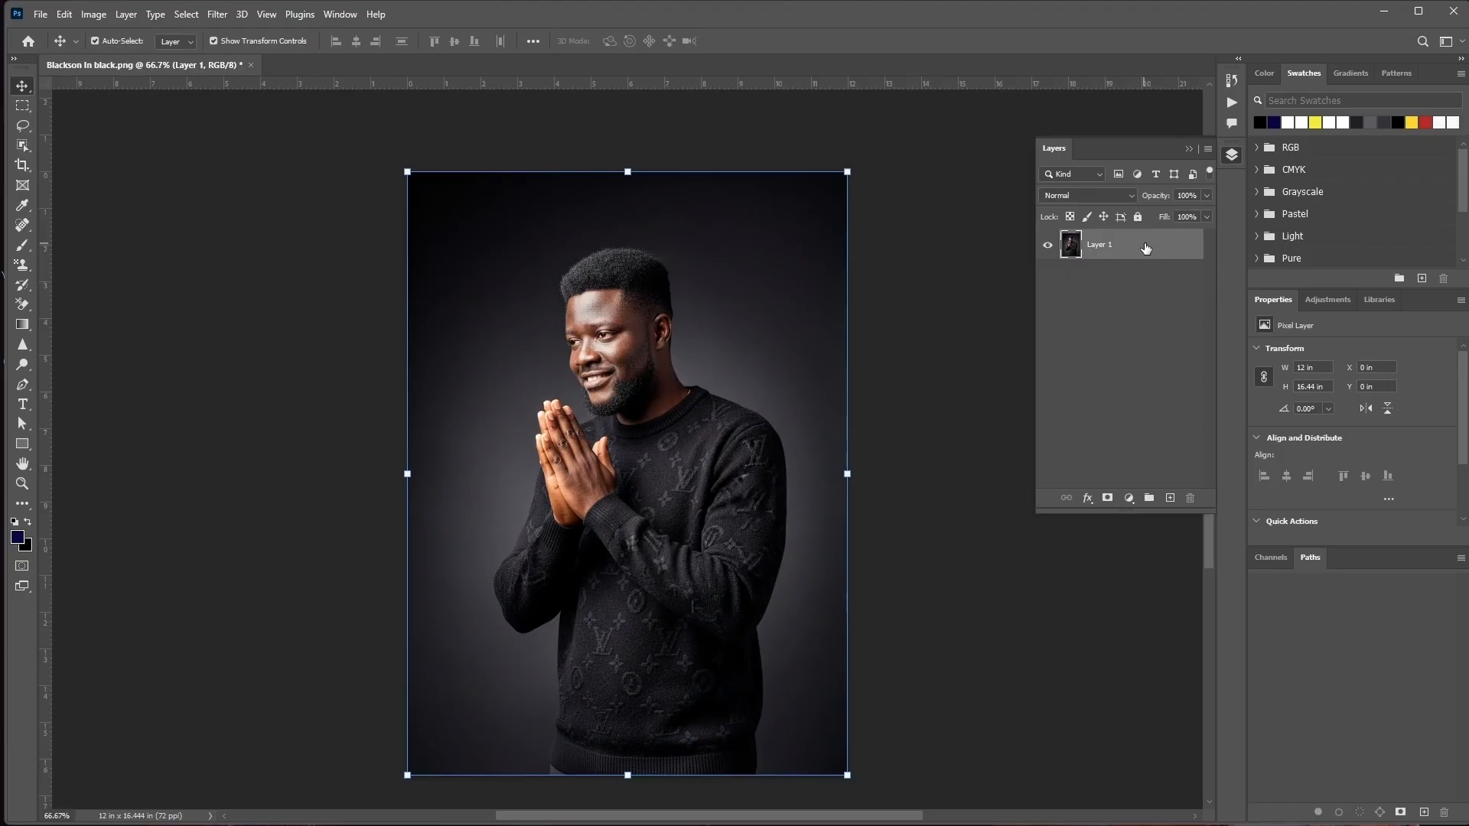
Duplicate Layer 1 and convert the copy to a Smart Object
right_click(1143, 255)
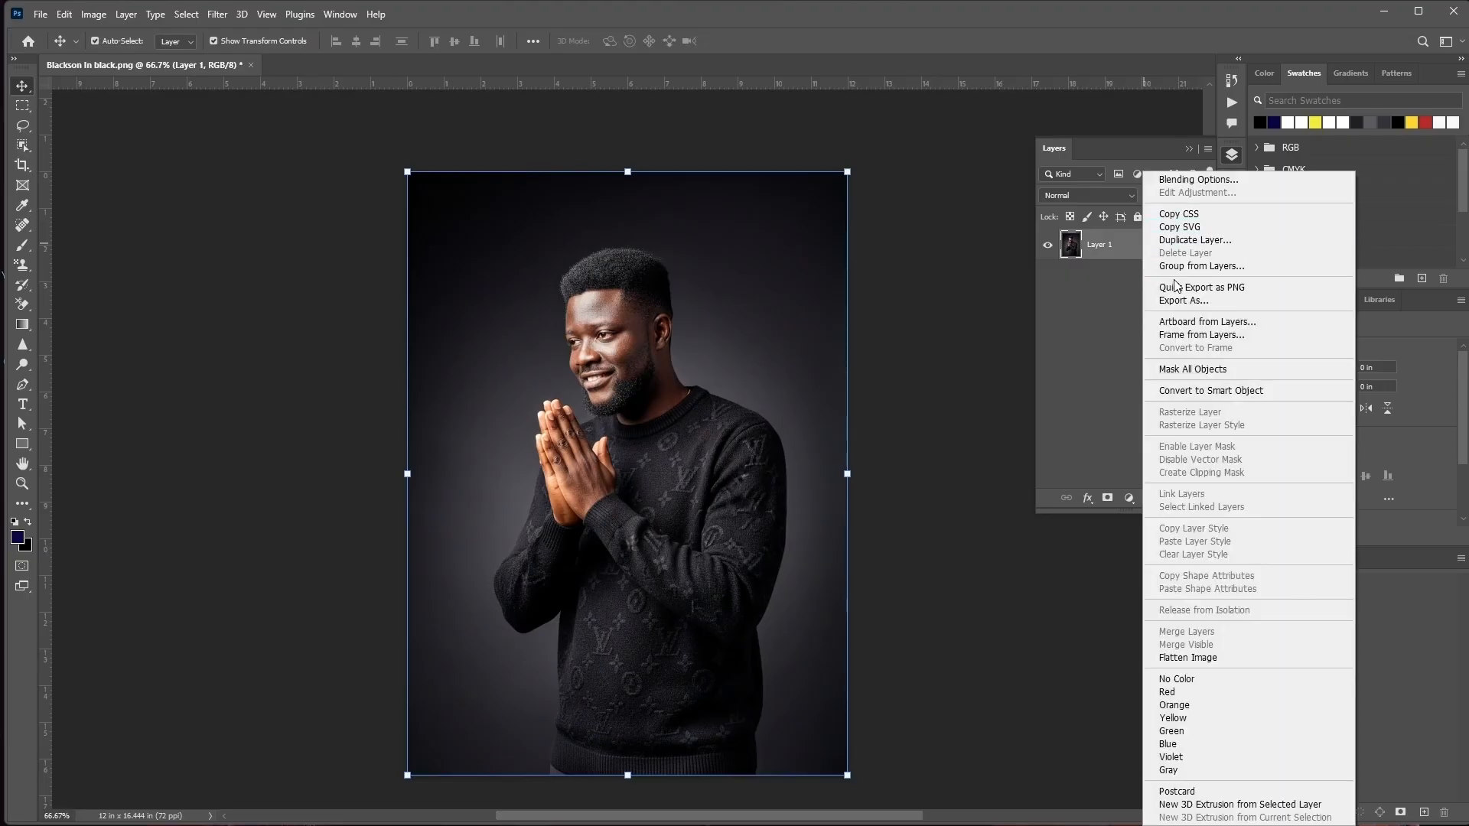
left_click(1185, 241)
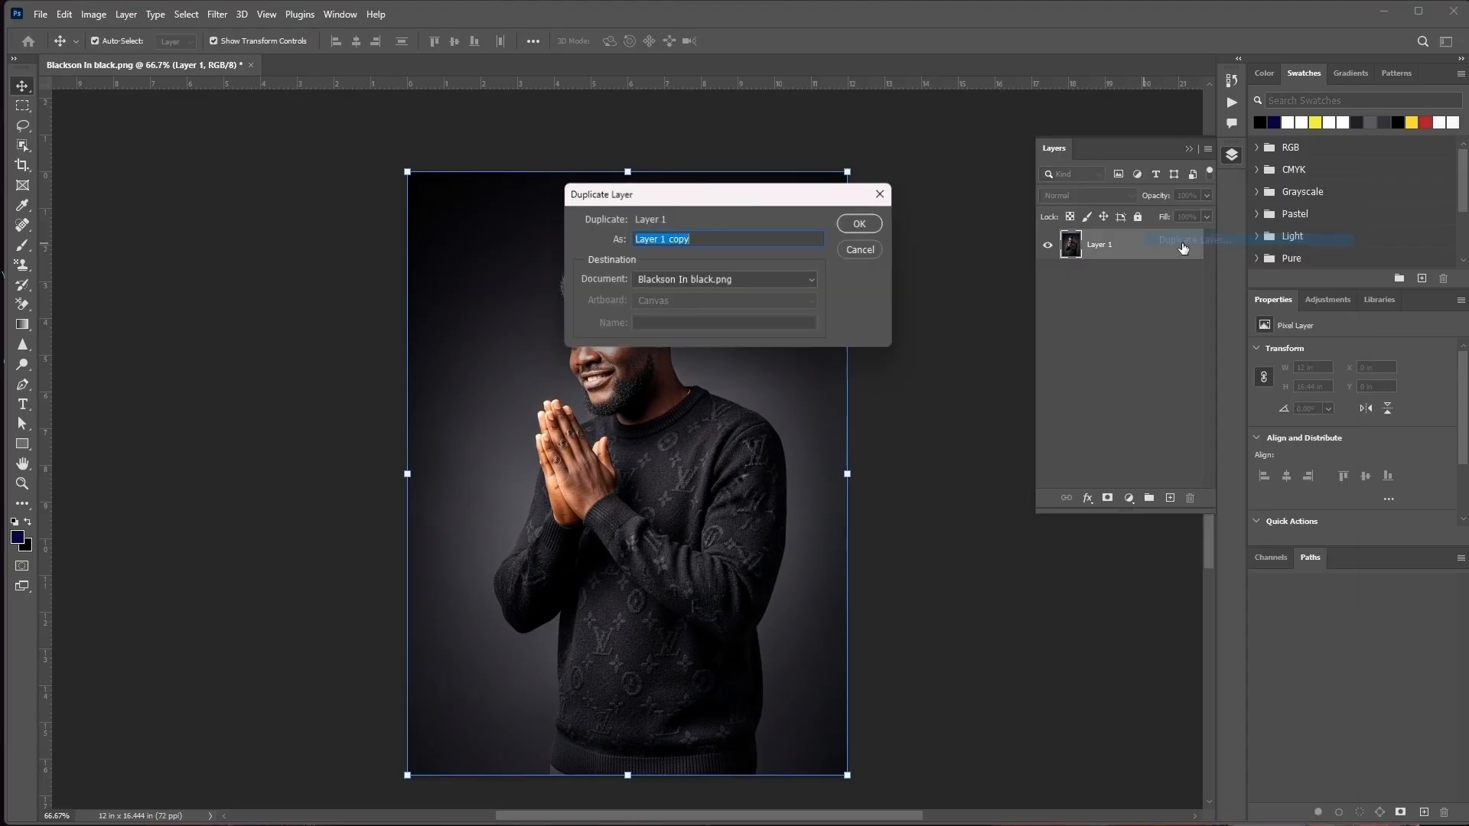
left_click(862, 226)
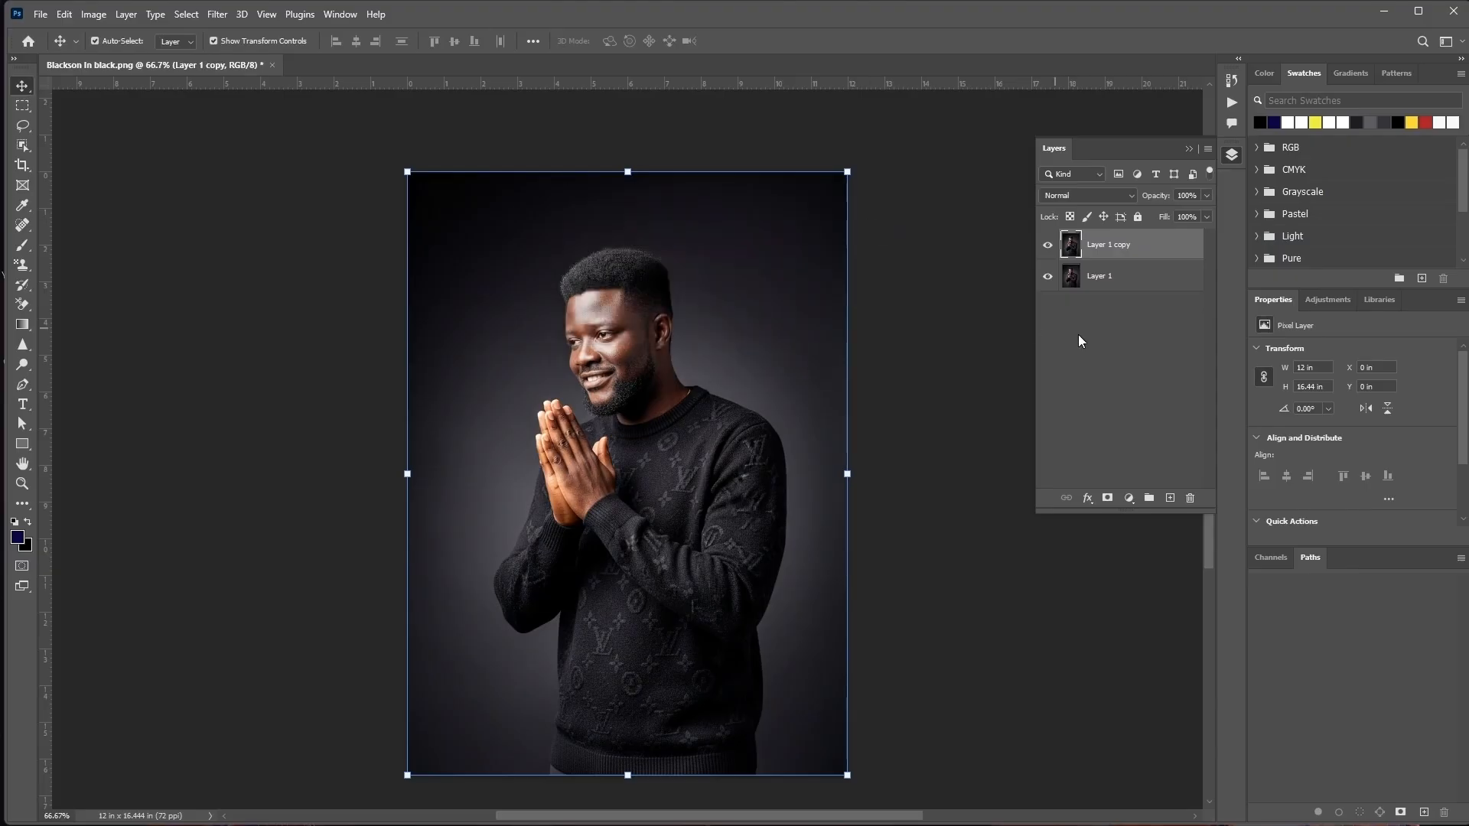
right_click(1119, 253)
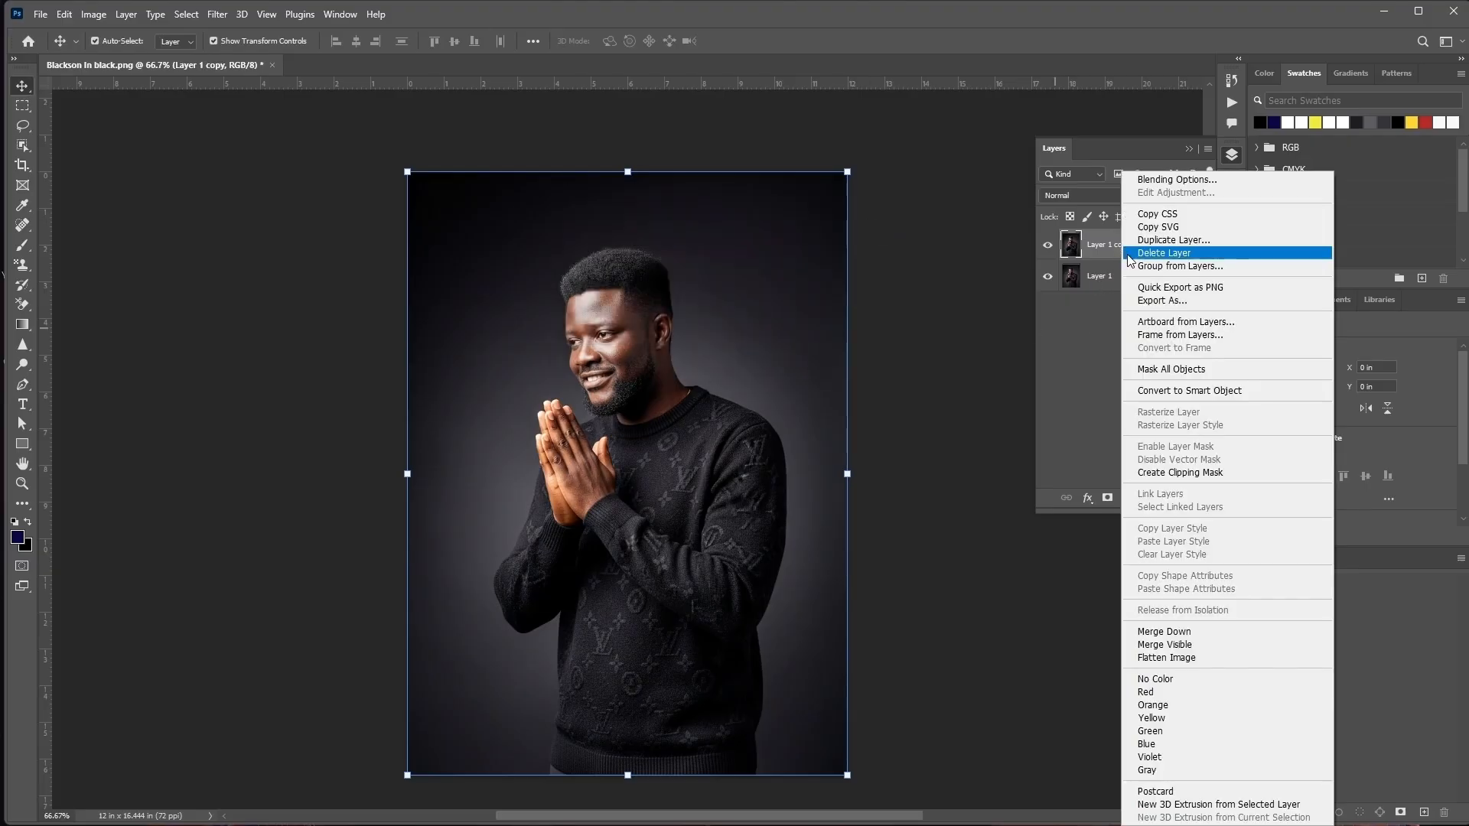
left_click(1155, 390)
left_click(1079, 356)
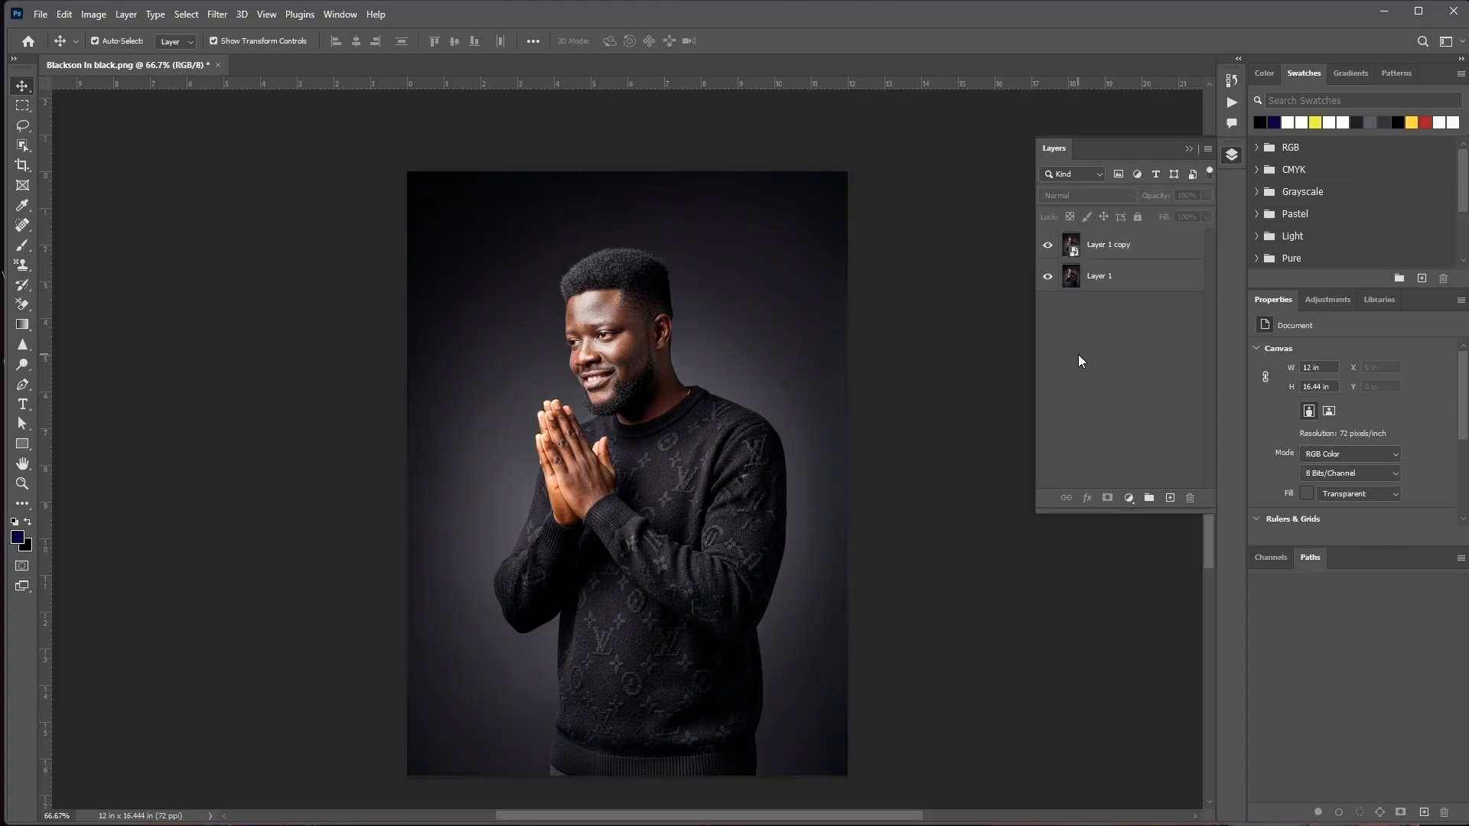
Apply a Gaussian Blur with a radius of about 9 pixels to the Layer 1 copy
left_click(1098, 247)
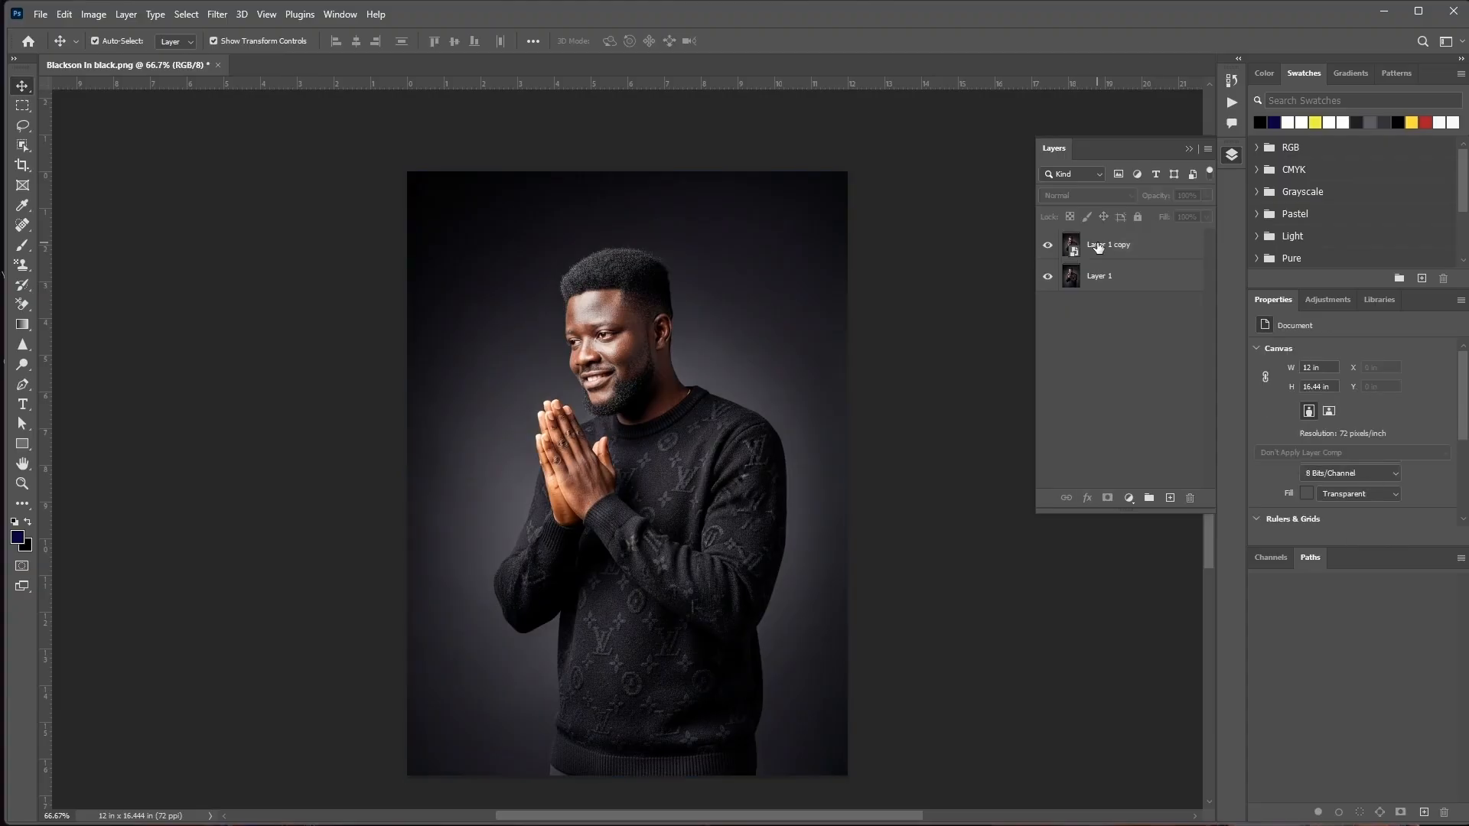
left_click(219, 15)
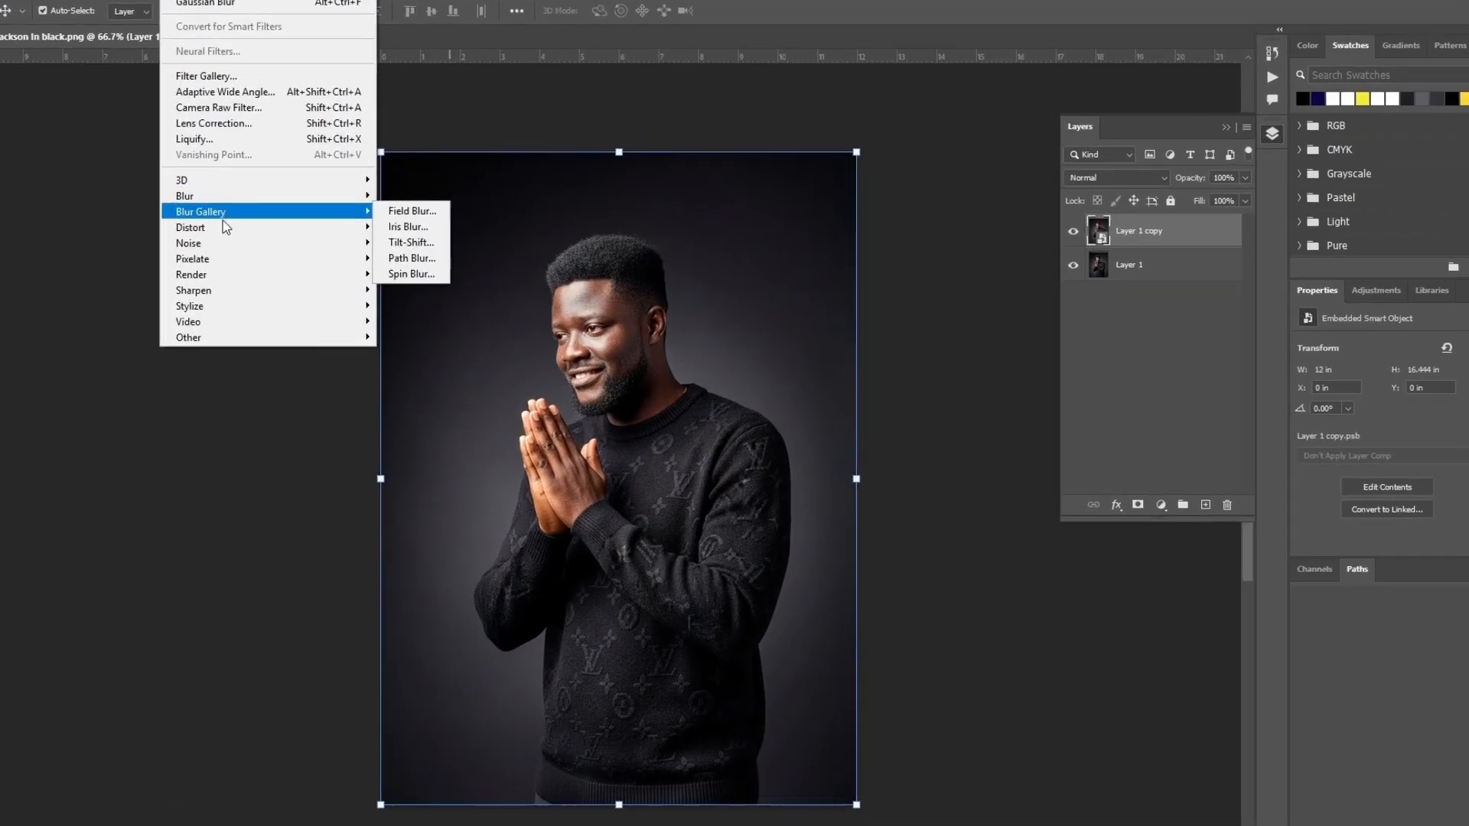
mouse_move(266, 216)
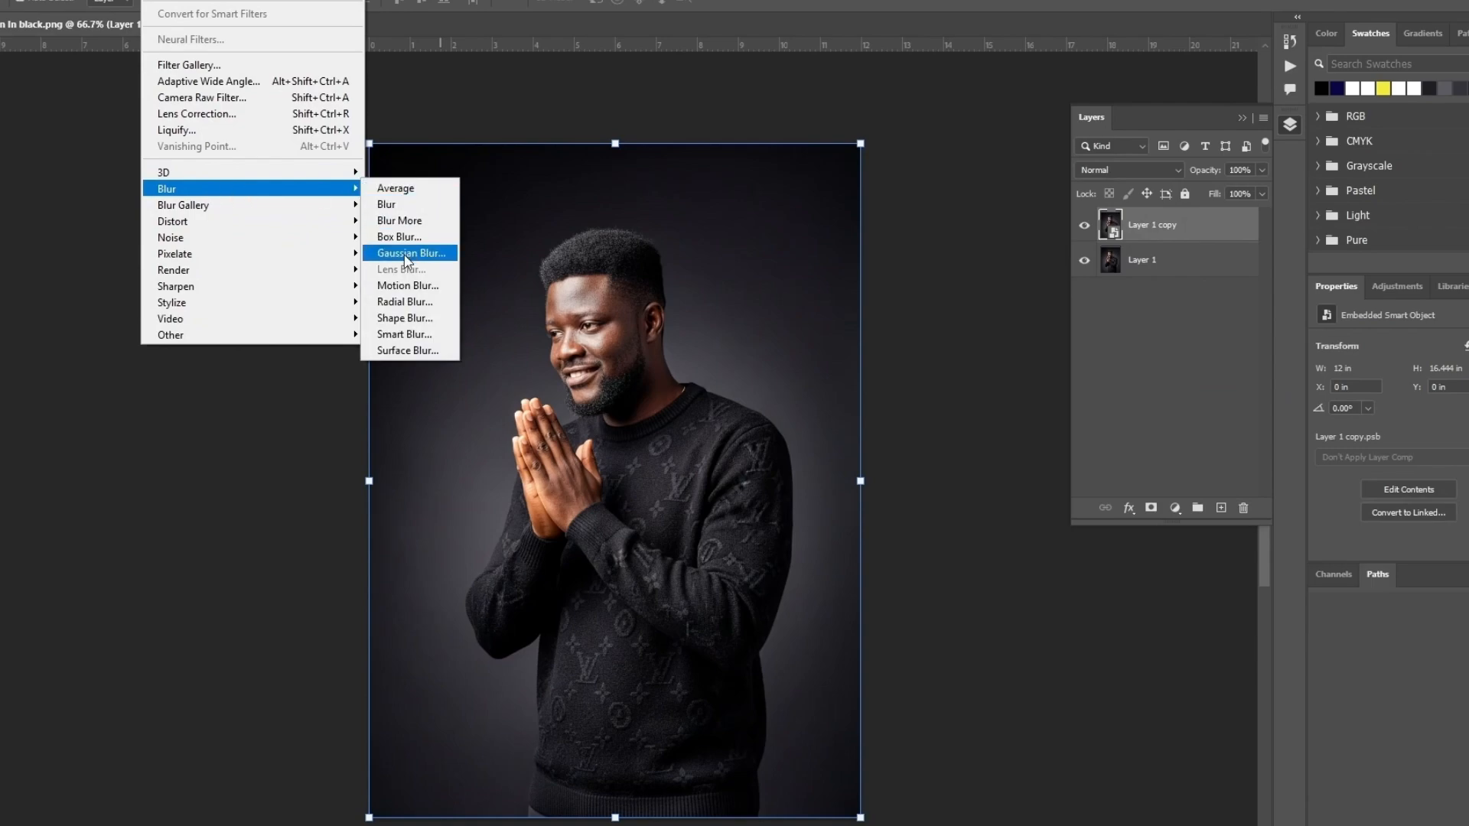
left_click(411, 252)
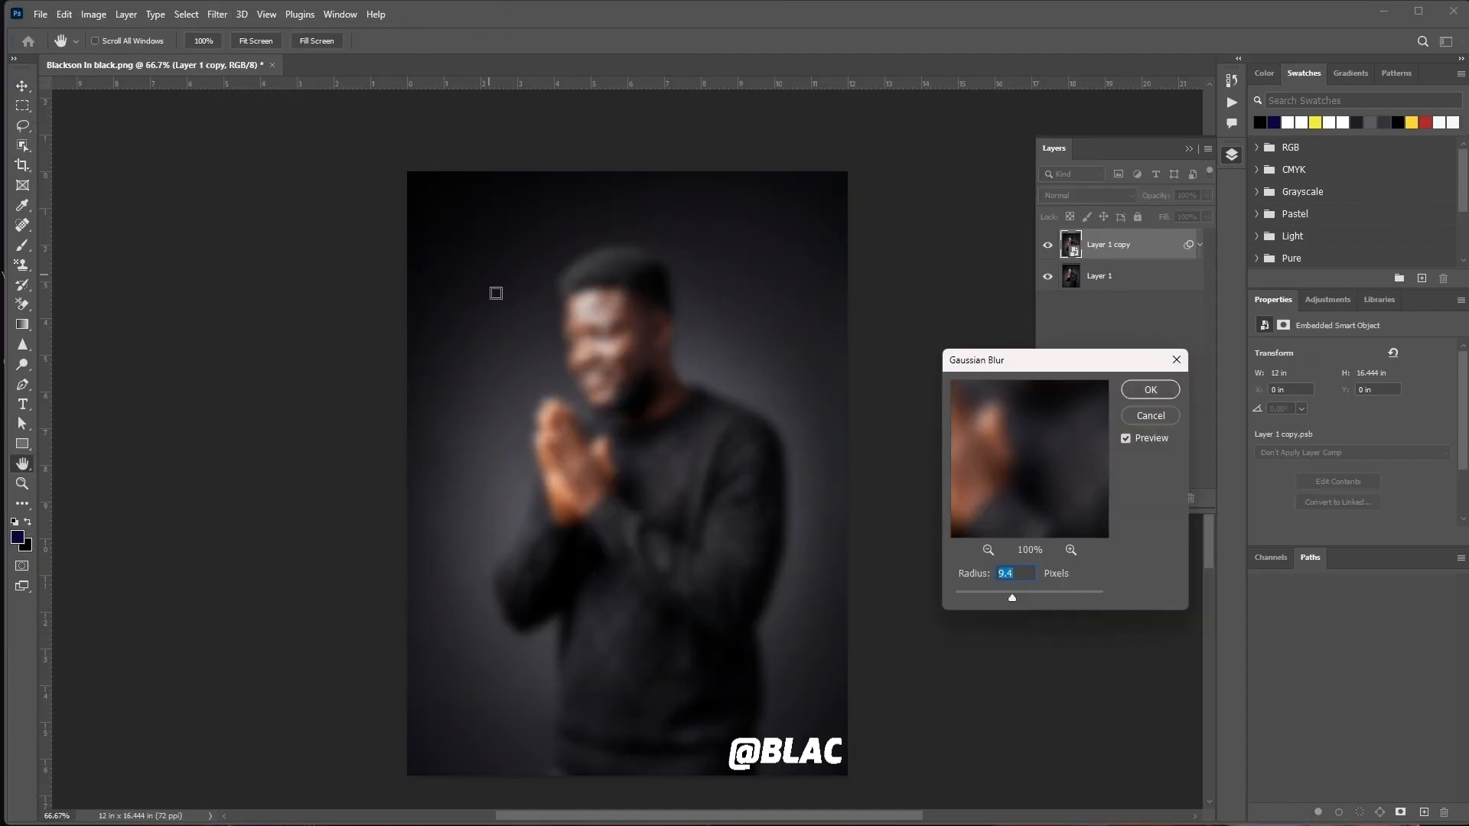
left_click_drag(1012, 598, 1008, 599)
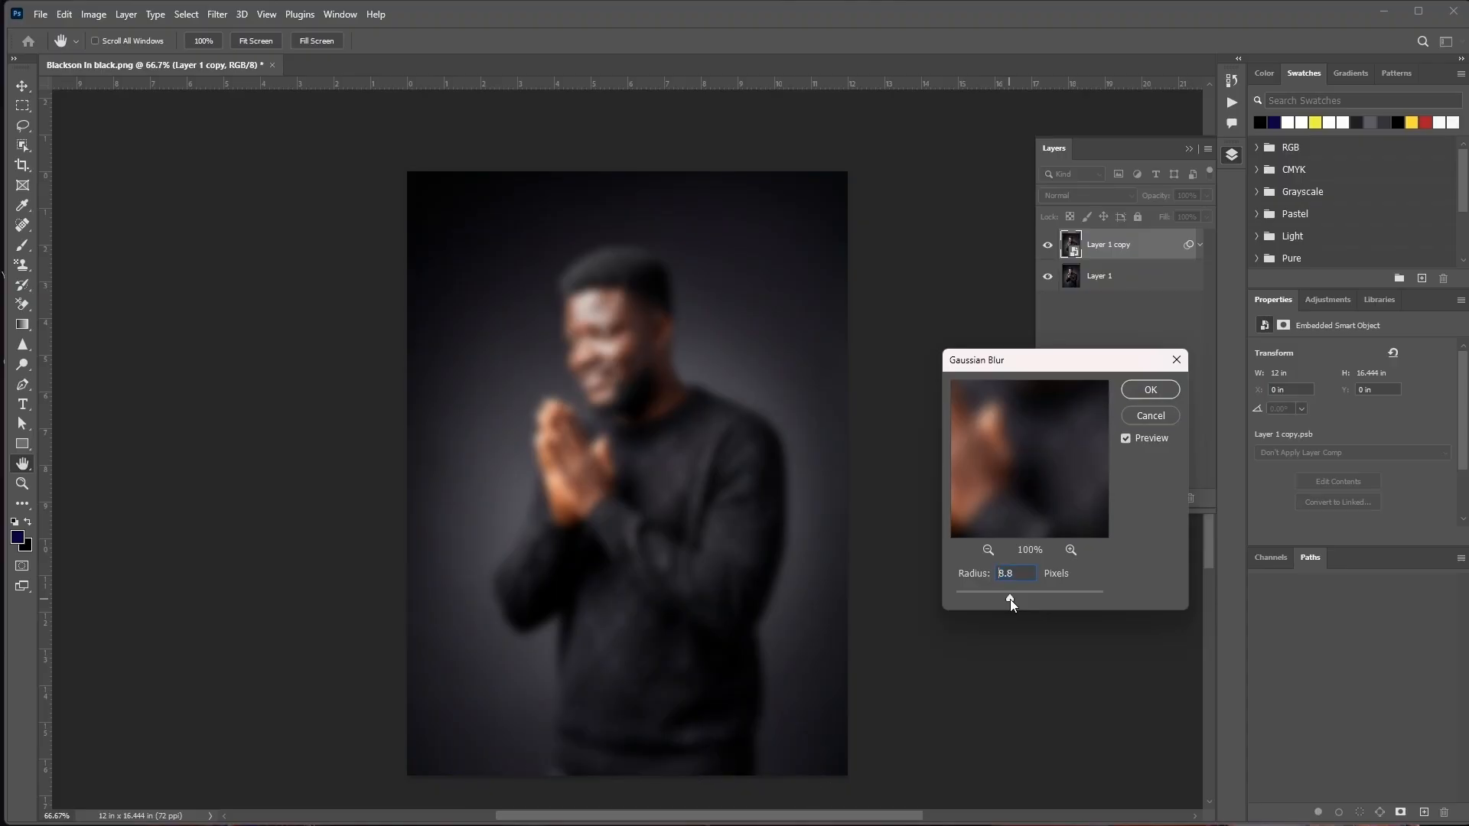
left_click_drag(1010, 599, 1013, 599)
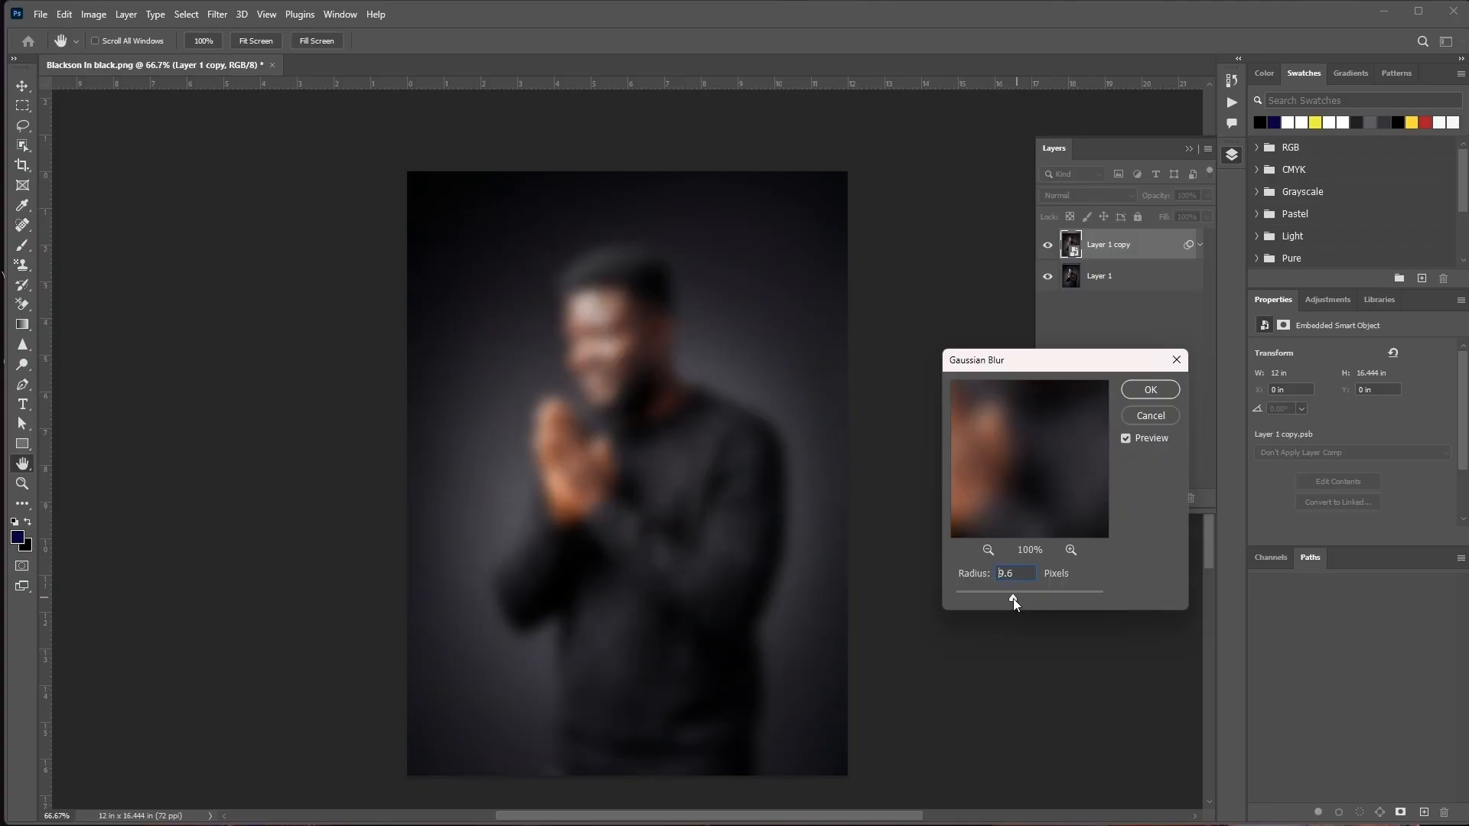
left_click(1149, 389)
key("v")
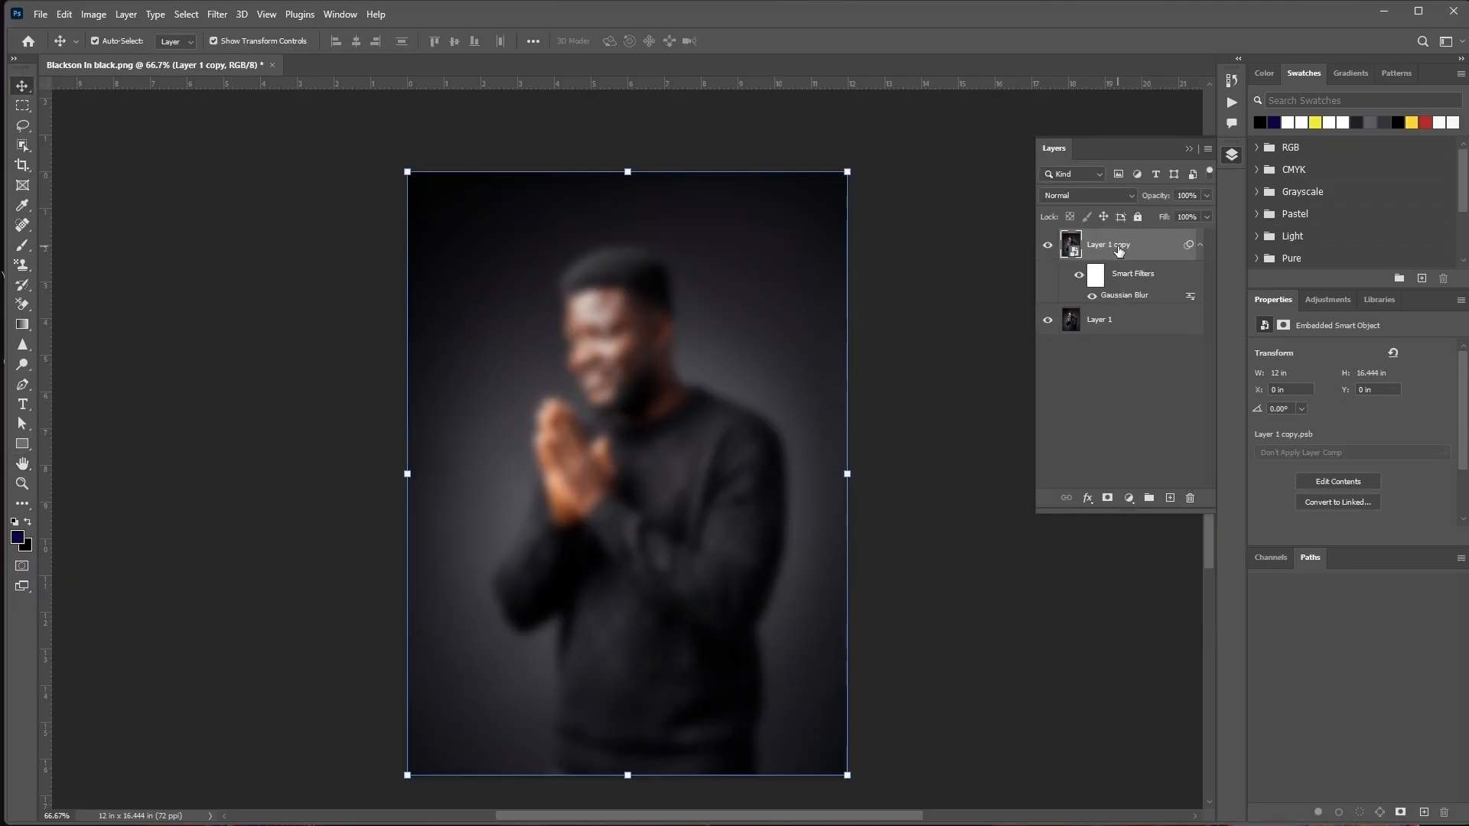
Draw a black rectangle about 440 × 534 px over the man's torso and round all its corners generously
left_click(21, 447)
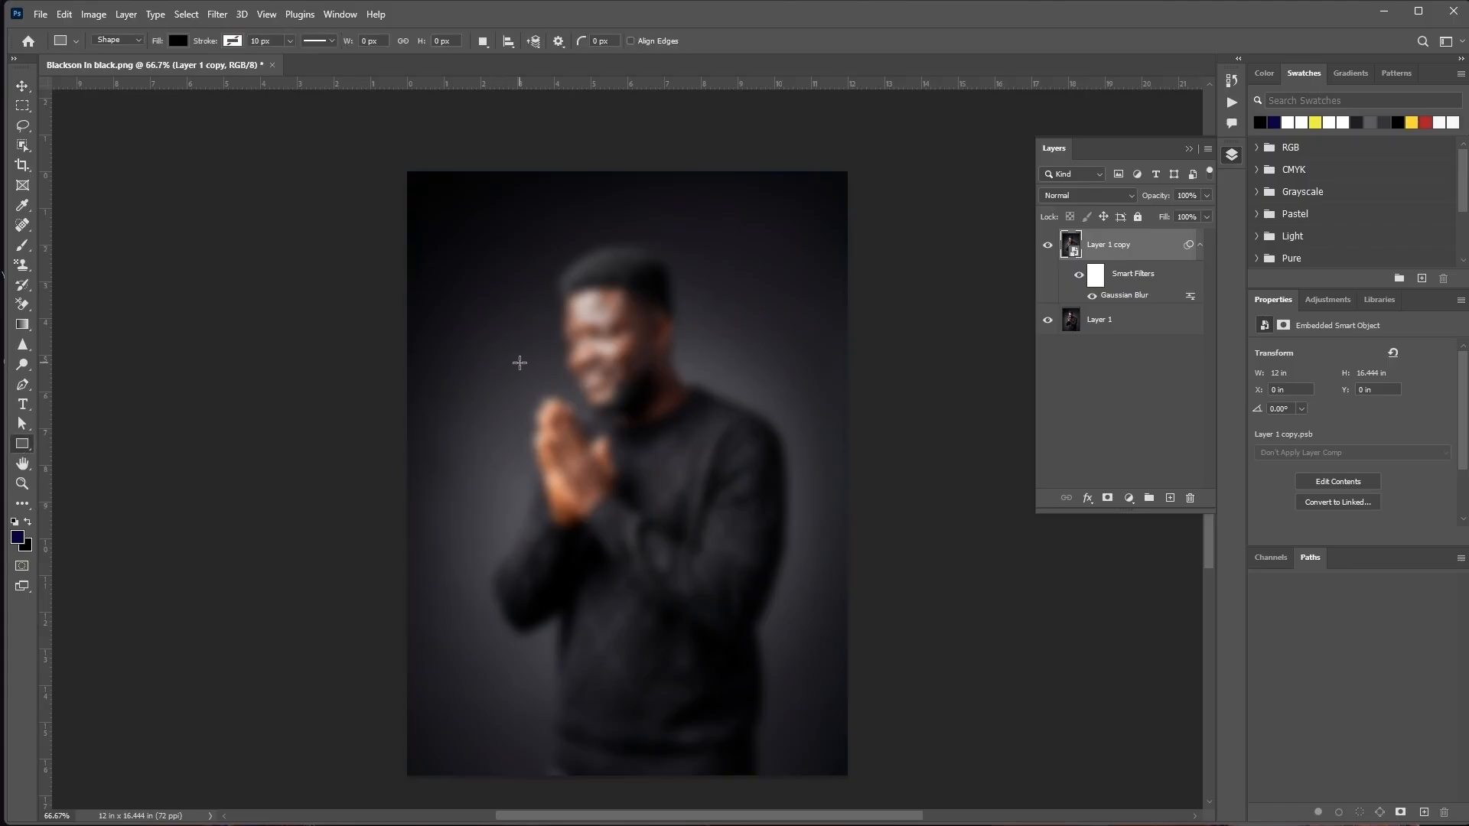
left_click_drag(519, 362, 743, 635)
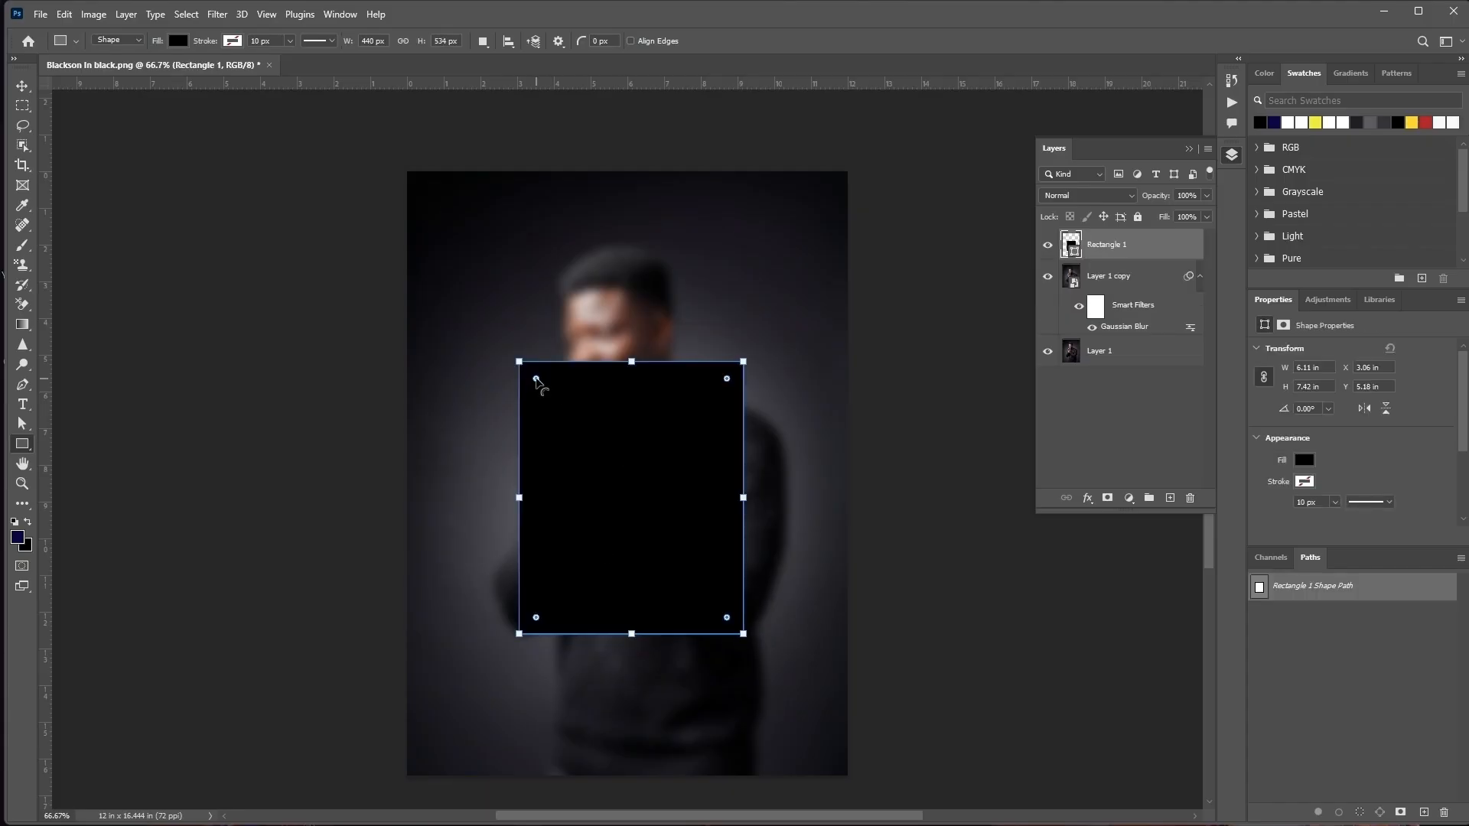
left_click_drag(536, 378, 573, 433)
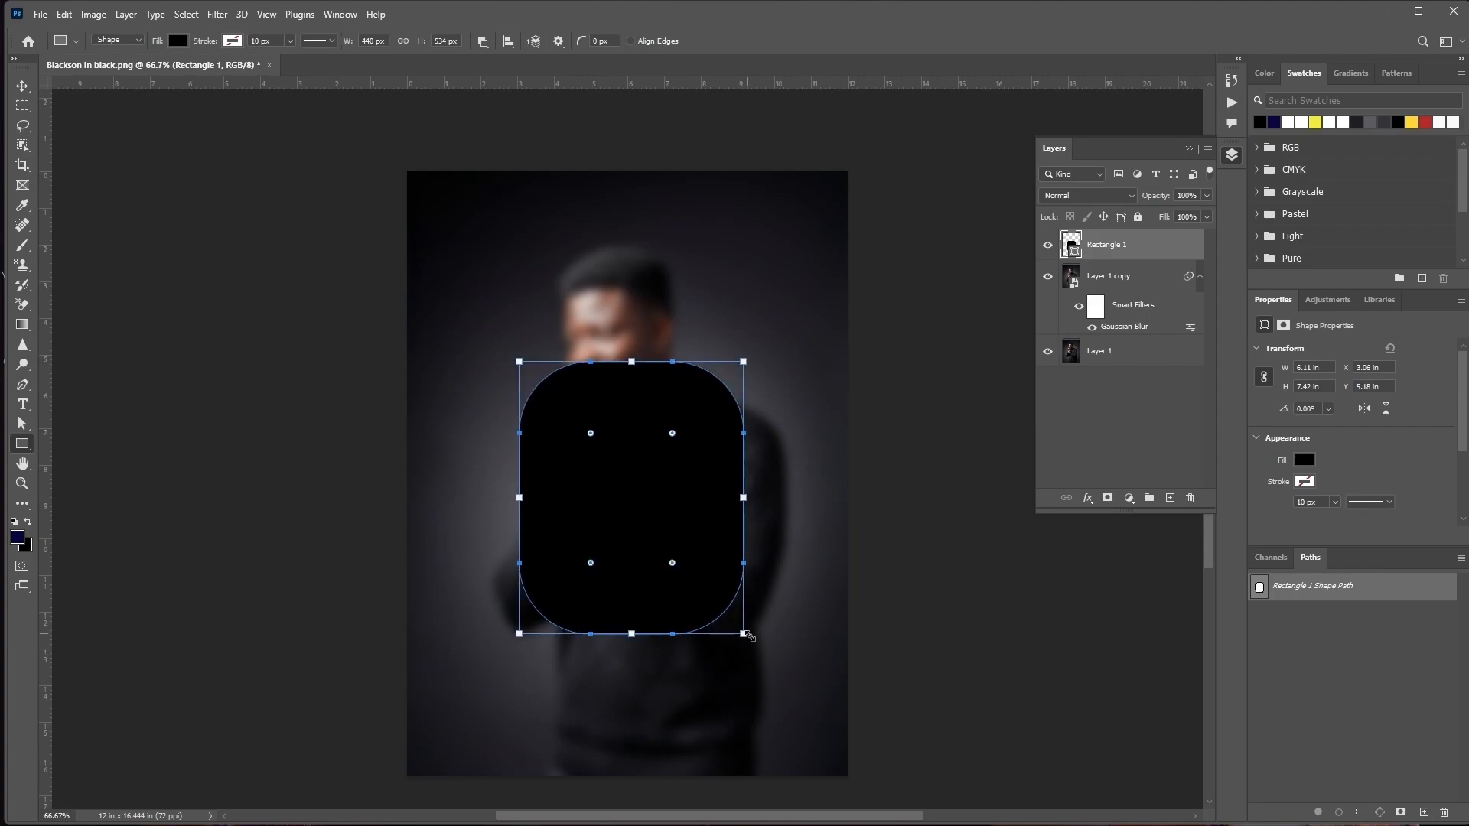
Enlarge the rounded rectangle to about 6.57 × 8.08 in and move it down, centred horizontally on the photo
left_click_drag(745, 635, 756, 652)
key("Return")
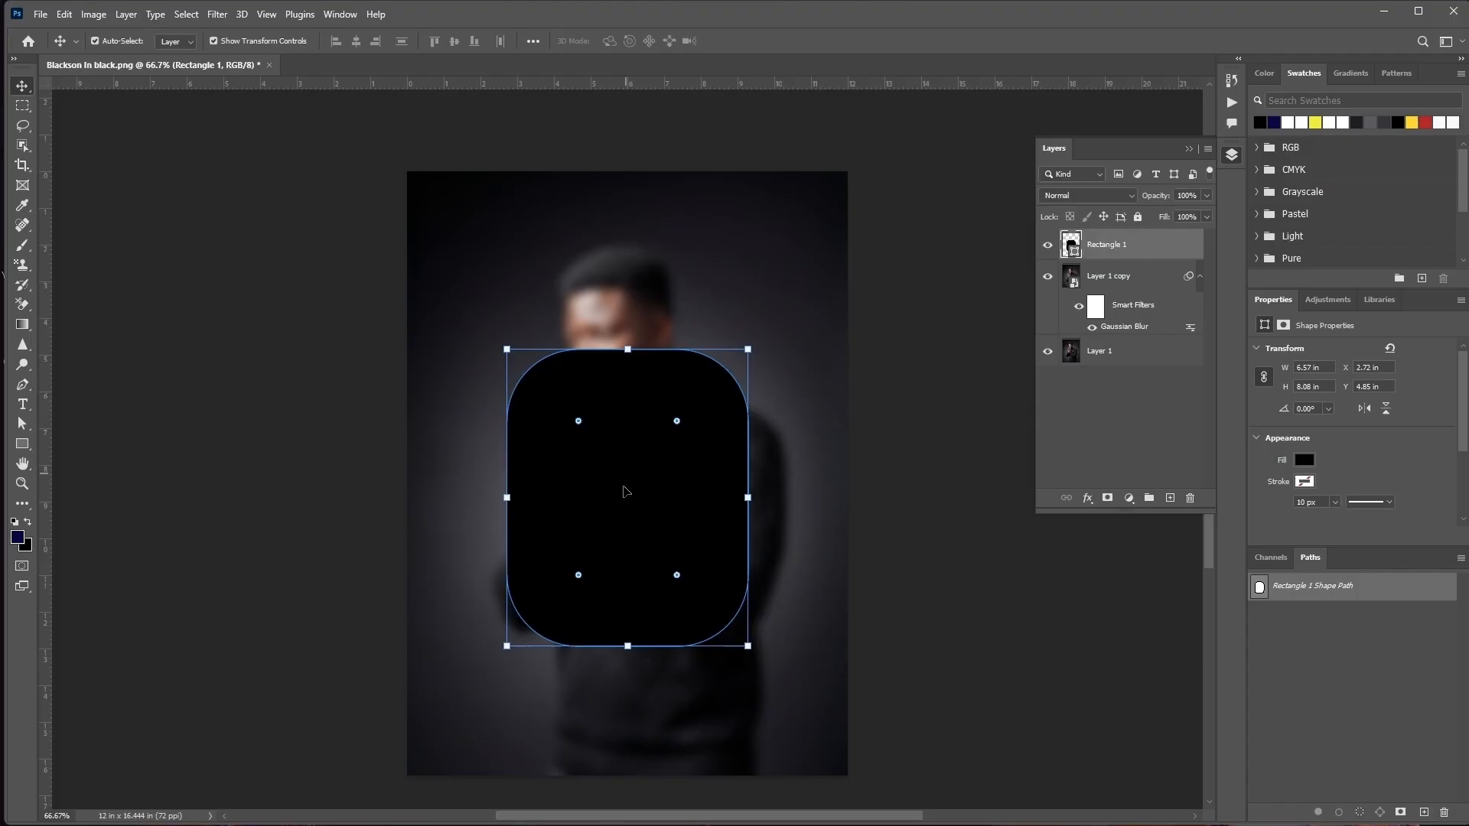
left_click_drag(625, 490, 619, 531)
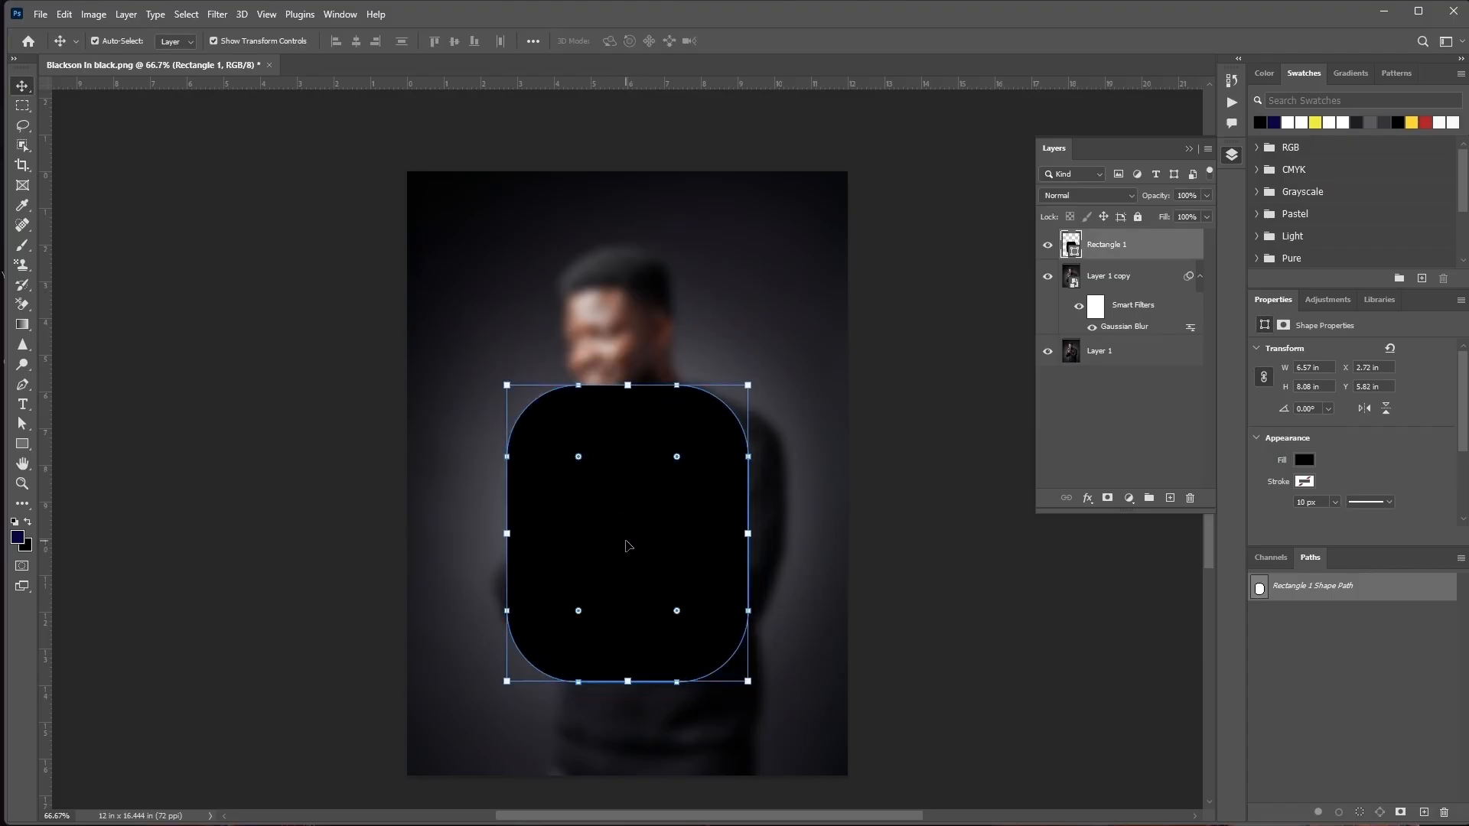
left_click(1120, 357, "ctrl")
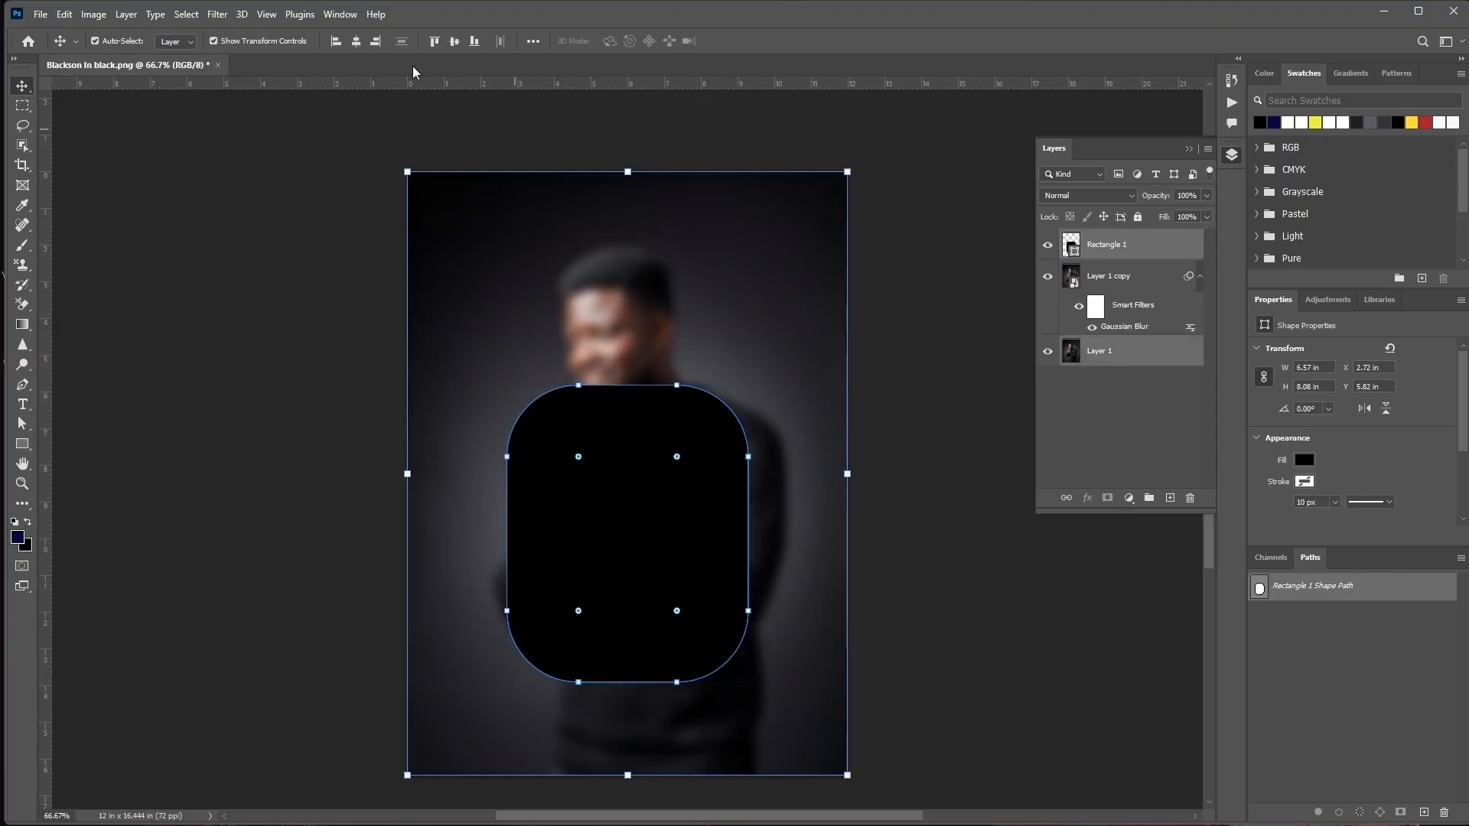
left_click(249, 230)
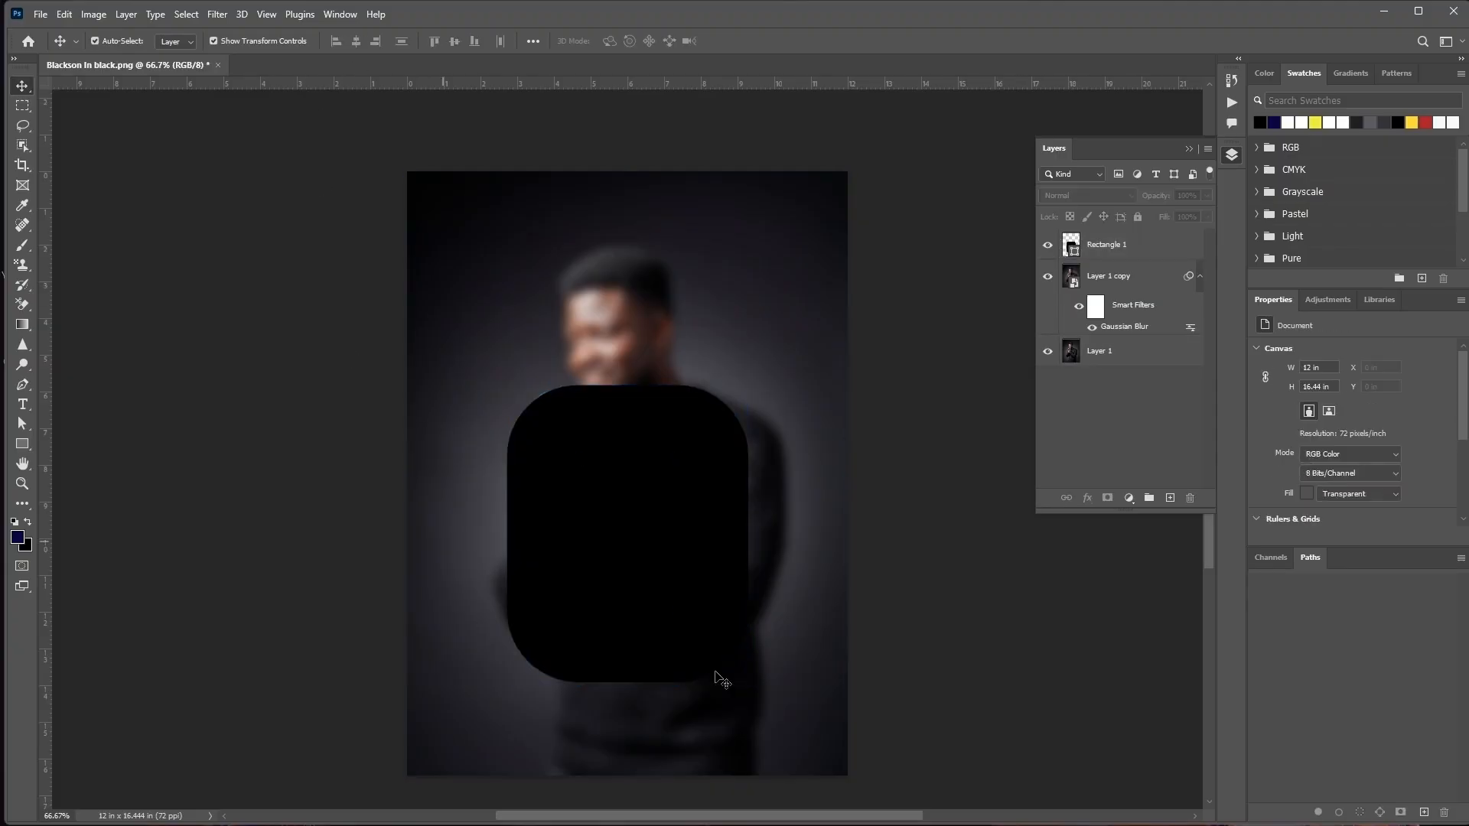
left_click(670, 543)
left_click(810, 647)
Copy the rounded rectangle's shape onto the blurred Layer 1 copy as a vector mask and hide the Rectangle 1 layer
left_click(1090, 243)
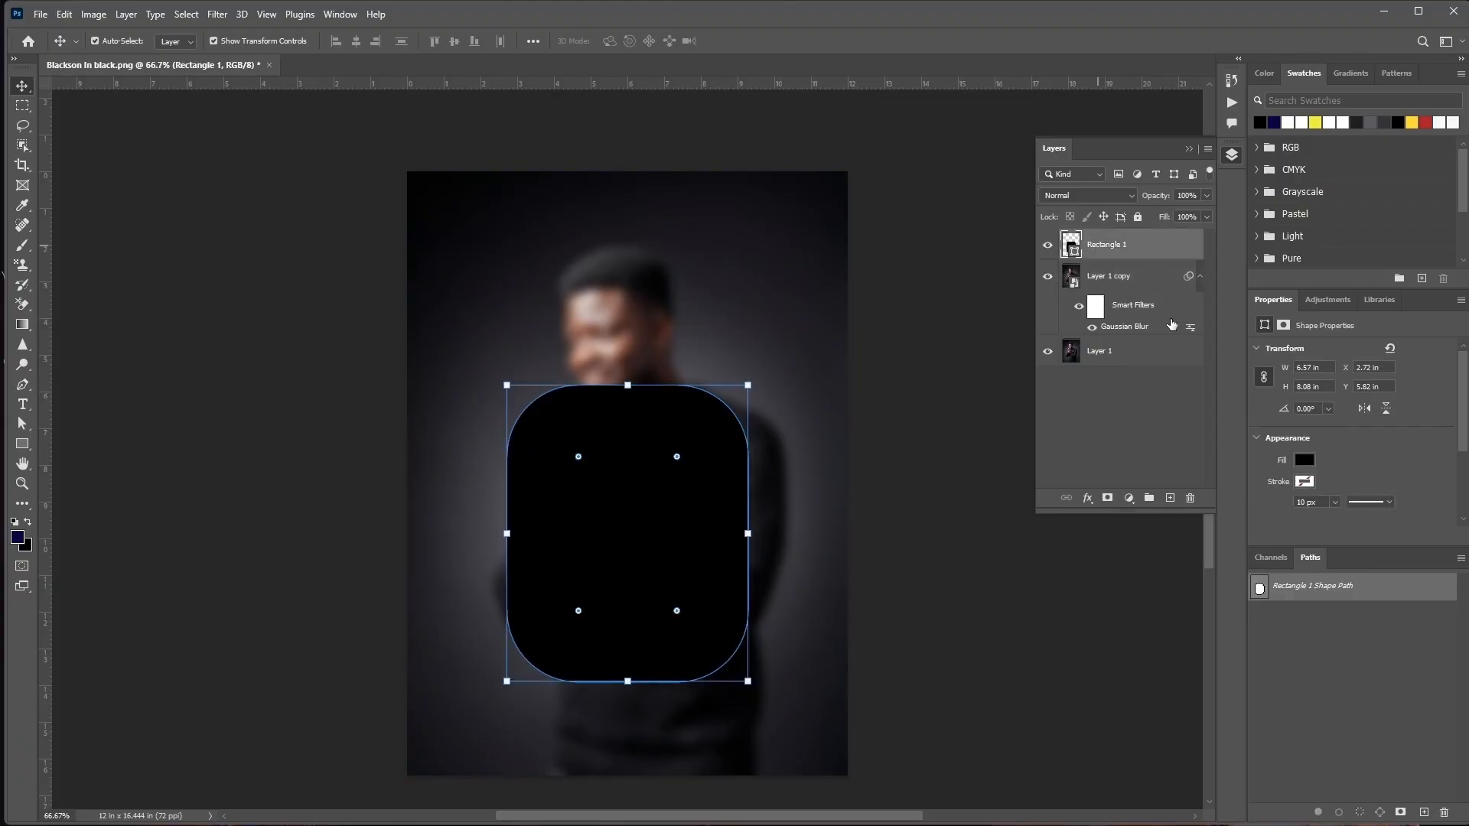
key("alt")
left_click_drag(1072, 247, 1096, 278)
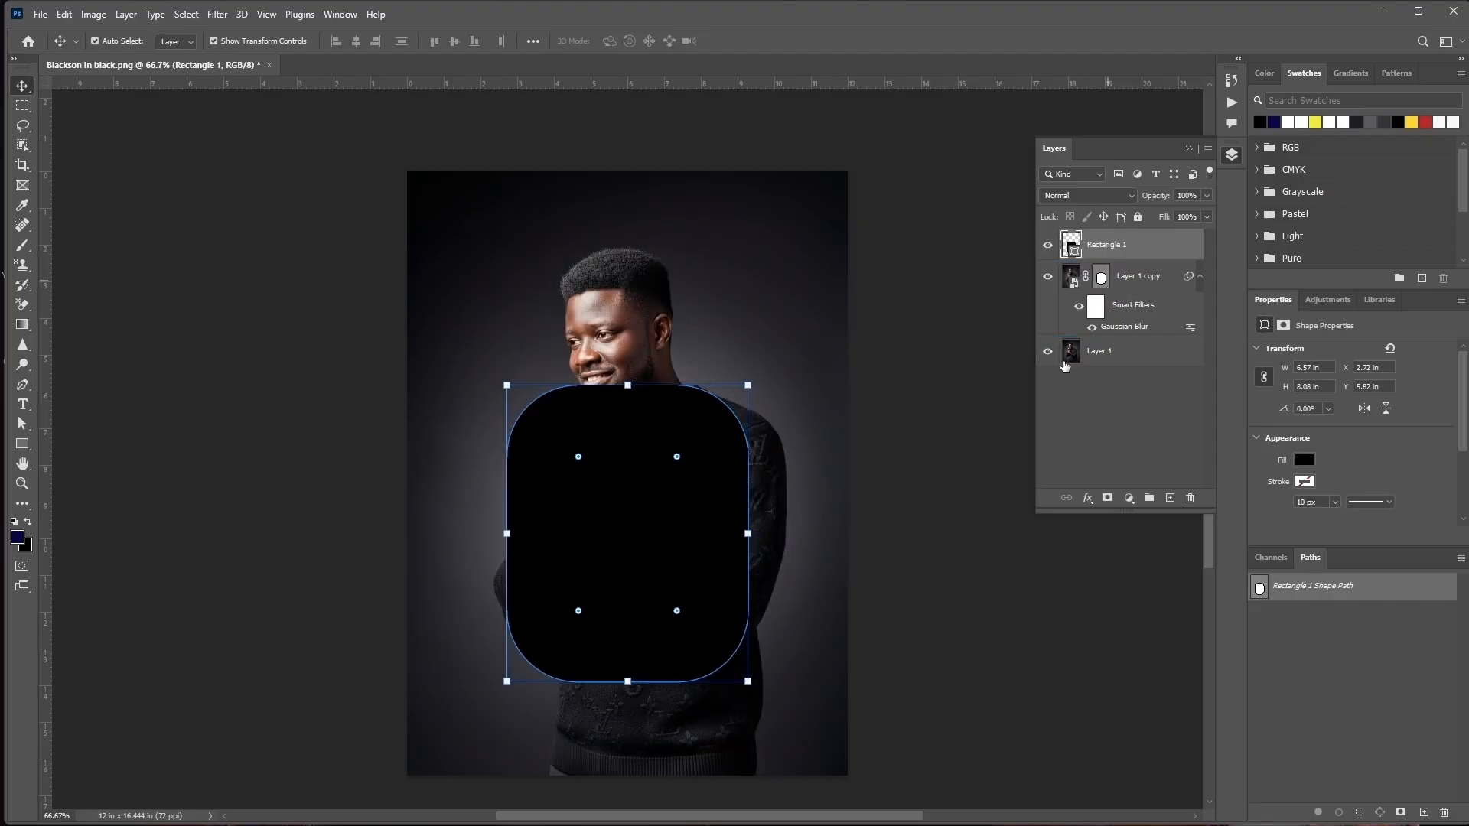
left_click(1048, 245)
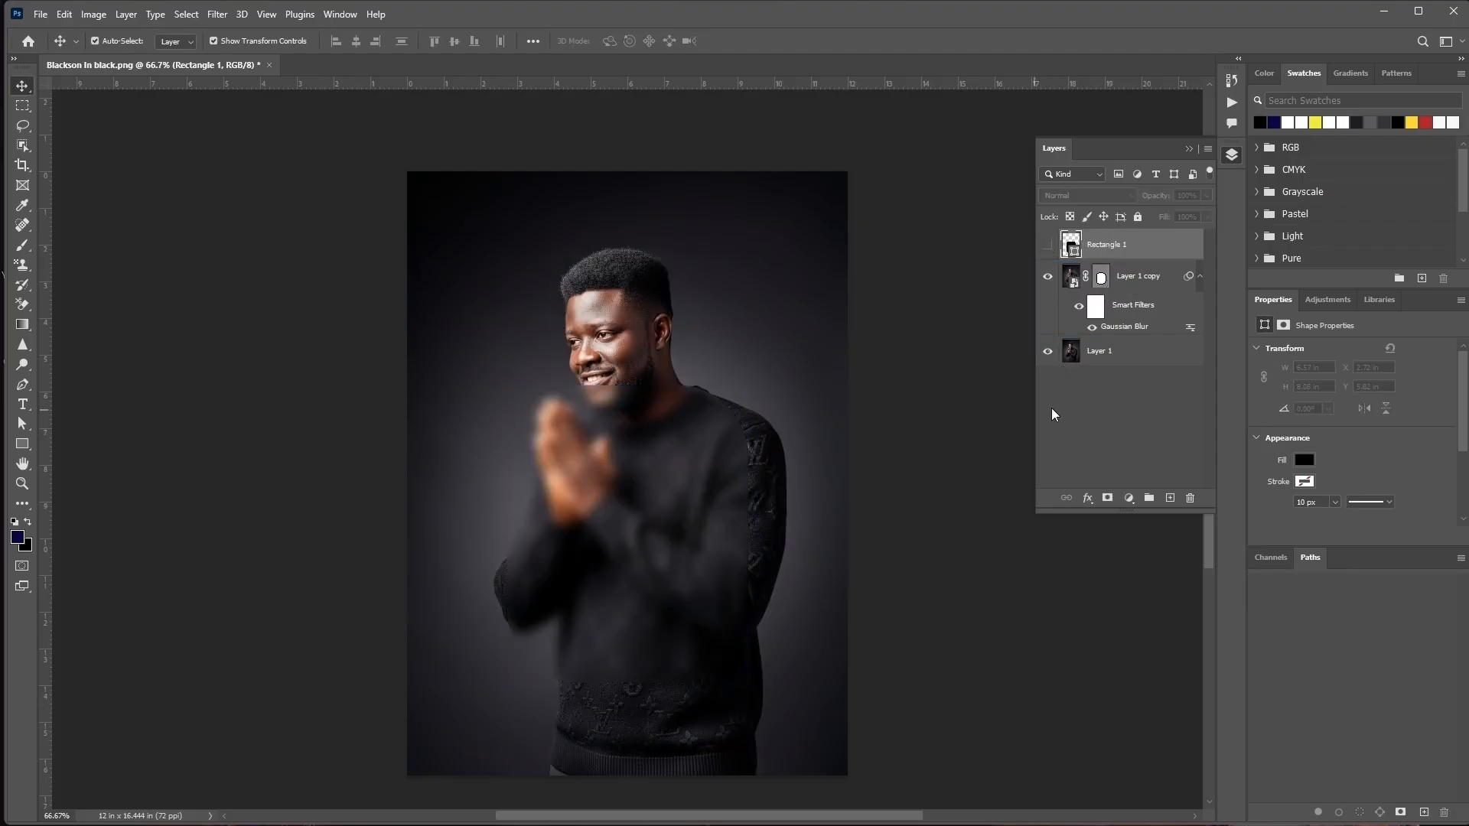
Add a white 3 px outside stroke to the Layer 1 copy, with Screen blend mode and 59% opacity
left_click(1137, 281)
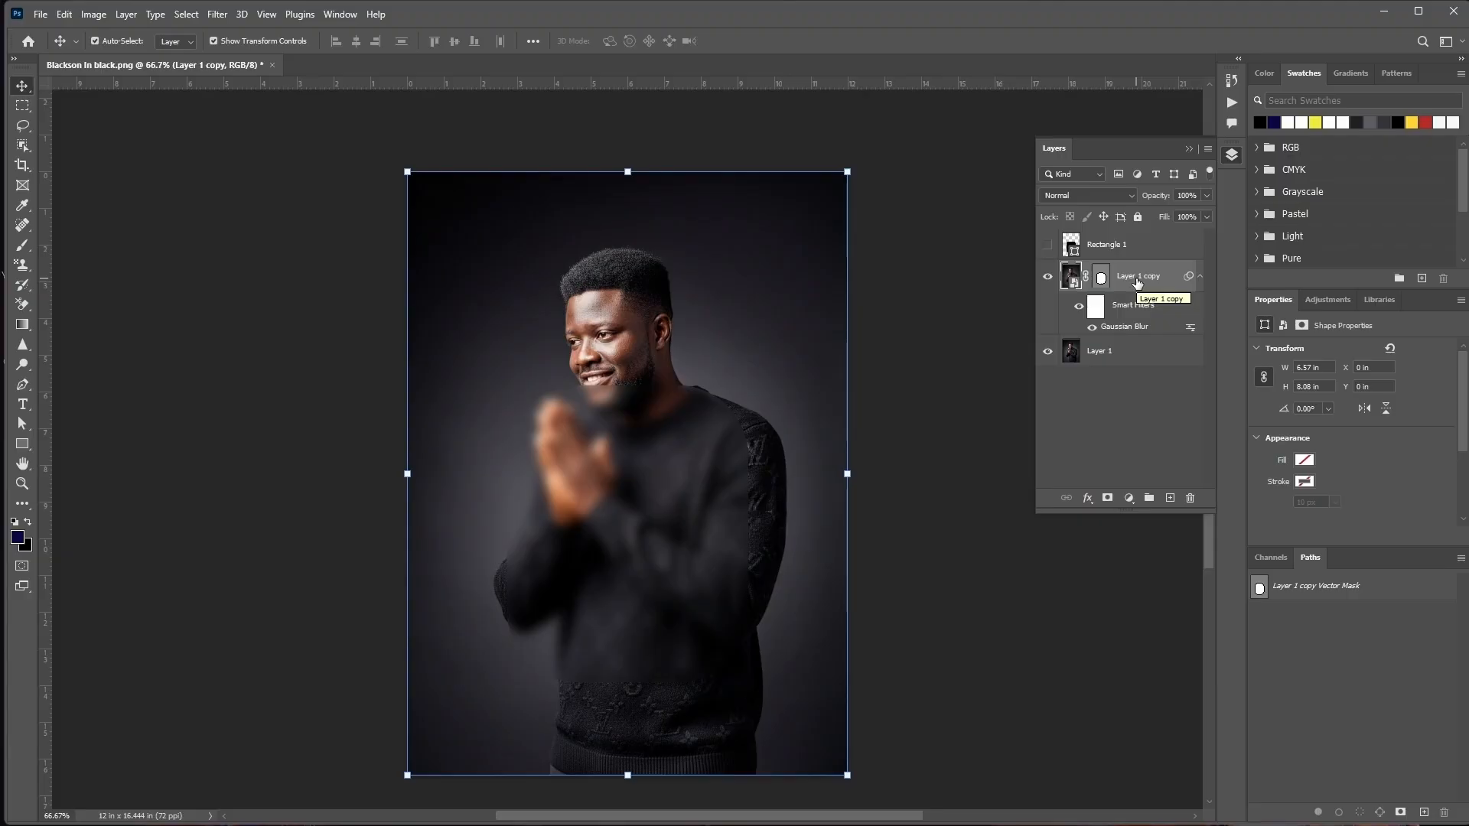
left_click(1088, 498)
left_click(1116, 519)
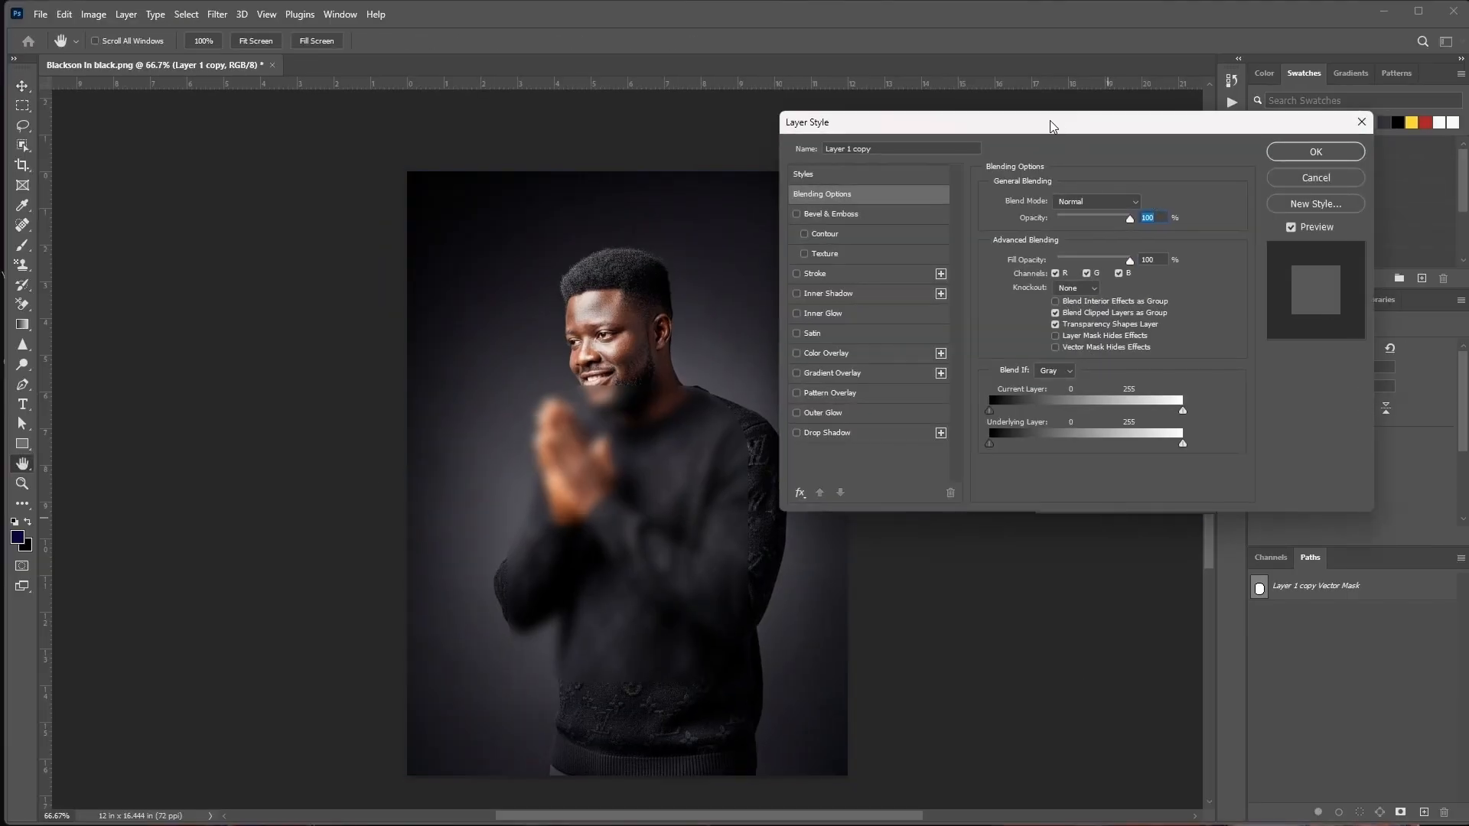
left_click_drag(1050, 121, 1022, 106)
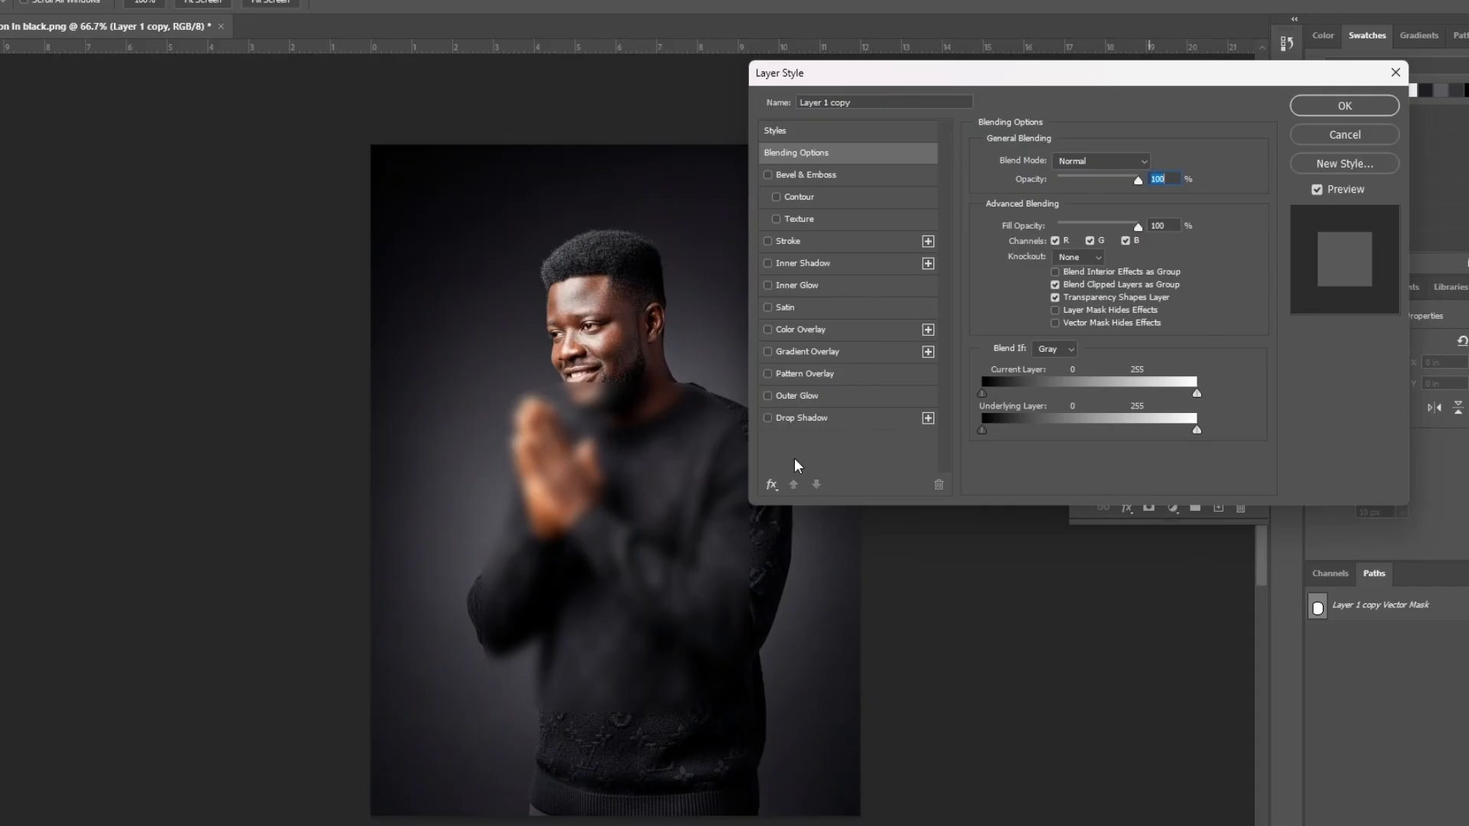
left_click(818, 240)
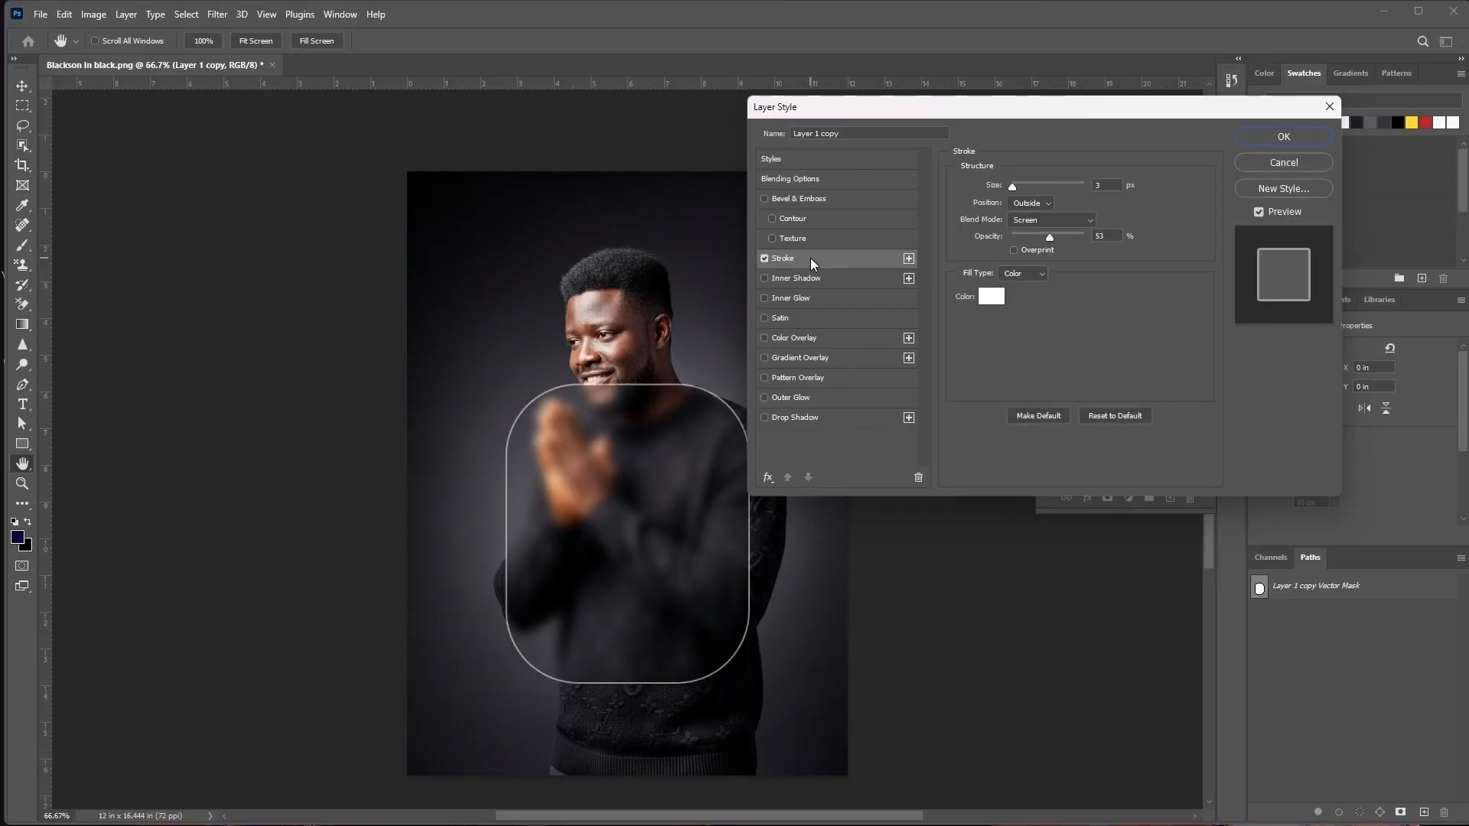
left_click(1092, 220)
left_click(1059, 348)
left_click(1049, 205)
left_click(1052, 205)
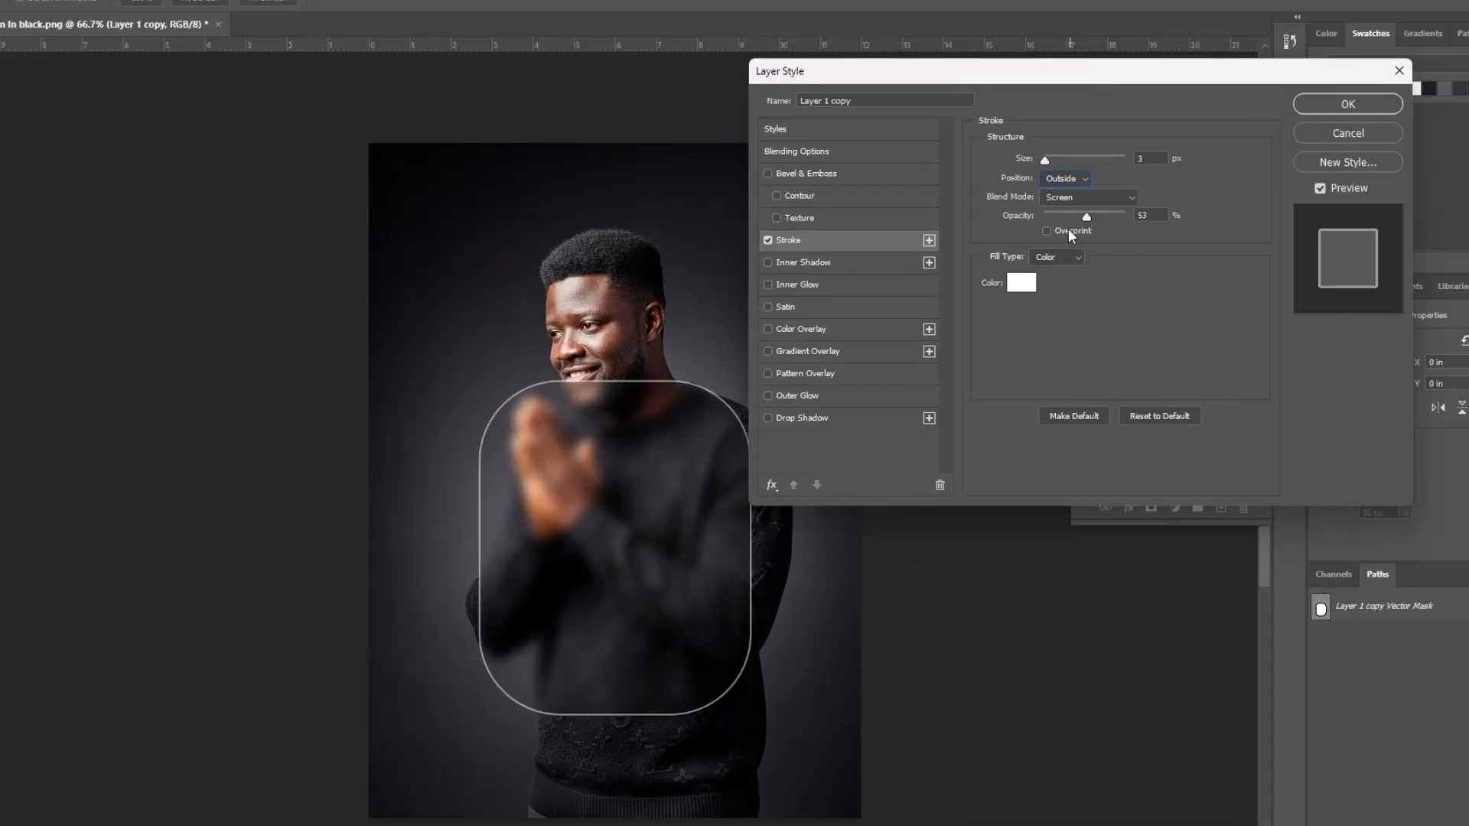
left_click_drag(1089, 218, 1094, 218)
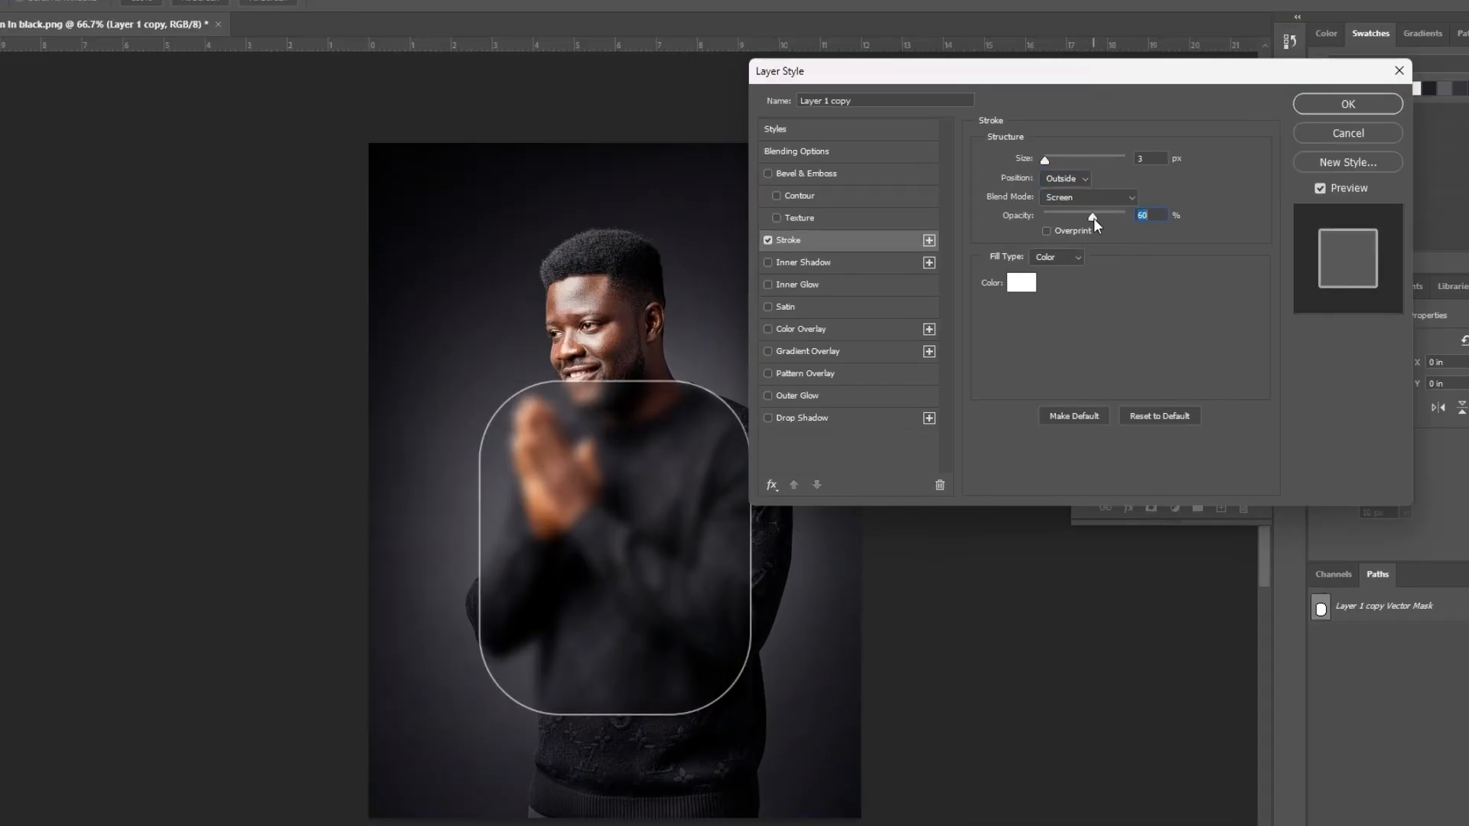
Add a black drop shadow to the Layer 1 copy with 14% spread and 10 px size, and reduce its opacity
left_click(805, 421)
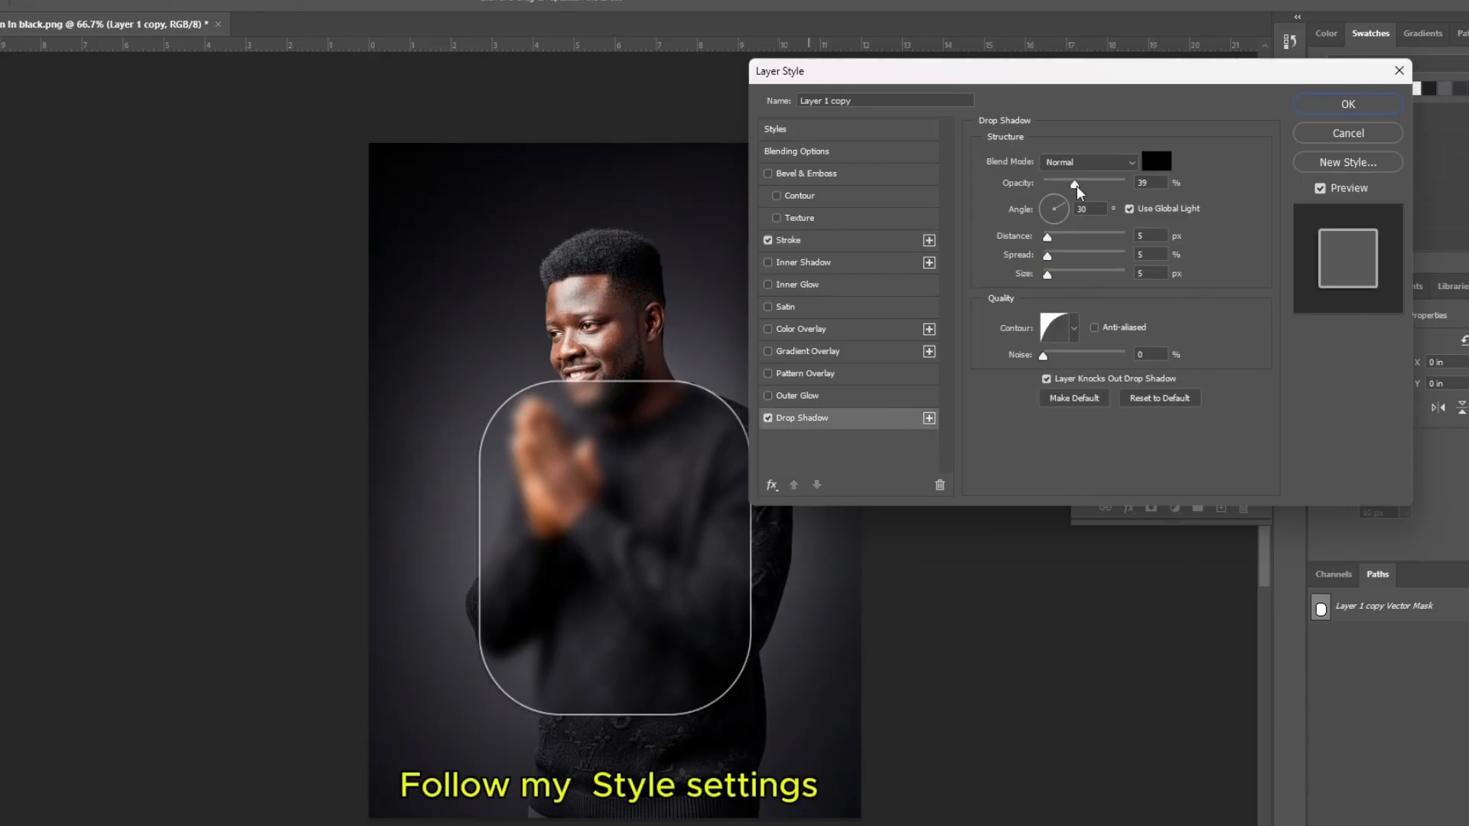
left_click_drag(1075, 185, 1095, 188)
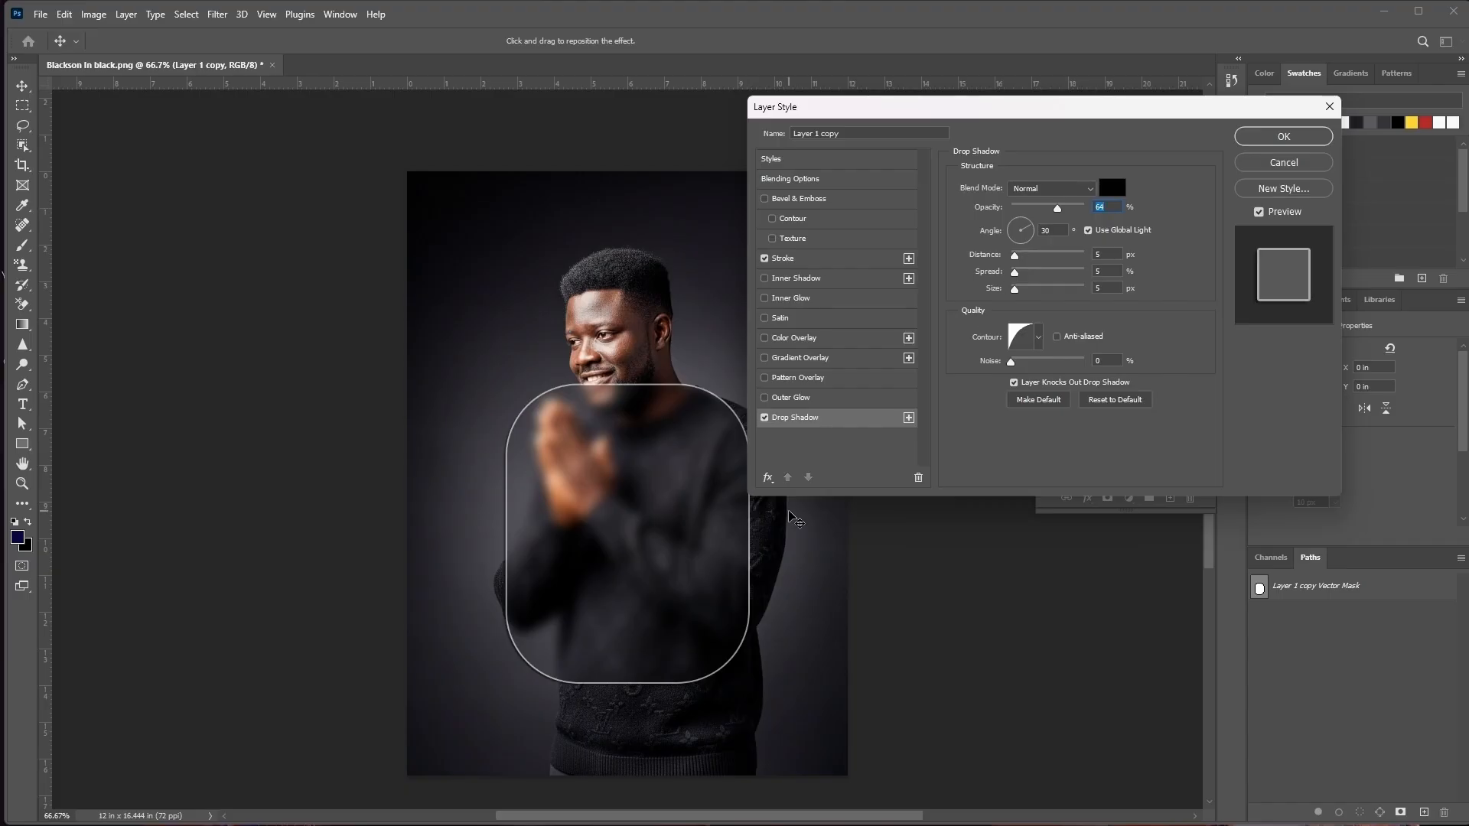
mouse_move(1015, 272)
left_mouse_down()
mouse_move(1039, 273)
mouse_move(1023, 296)
left_mouse_up()
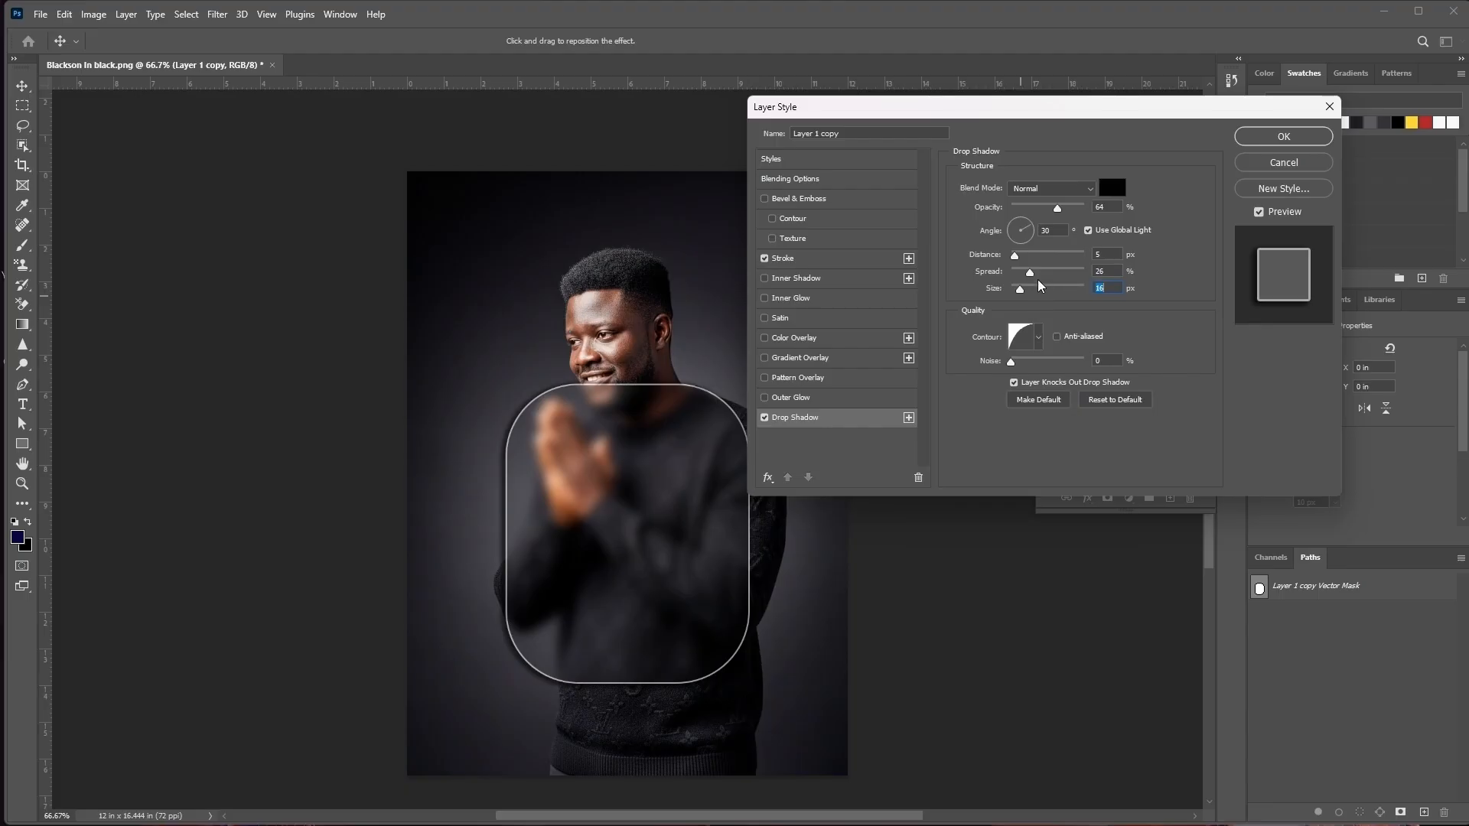
left_click_drag(1030, 273, 1020, 296)
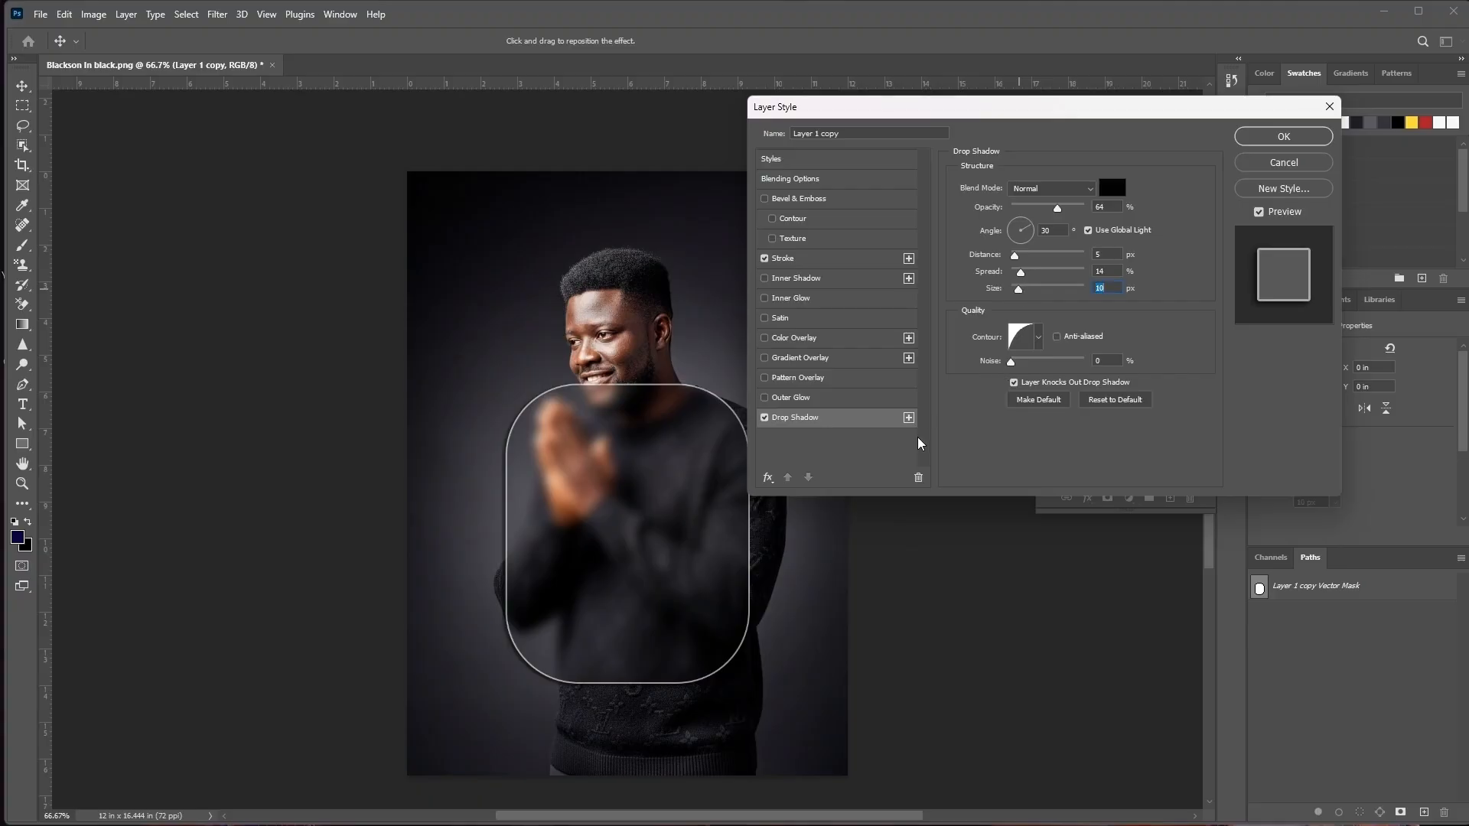
left_click_drag(1057, 208, 1041, 208)
Add a linear white-to-transparent gradient overlay with Perceptual method and 39% opacity, and apply the layer style
left_click(795, 359)
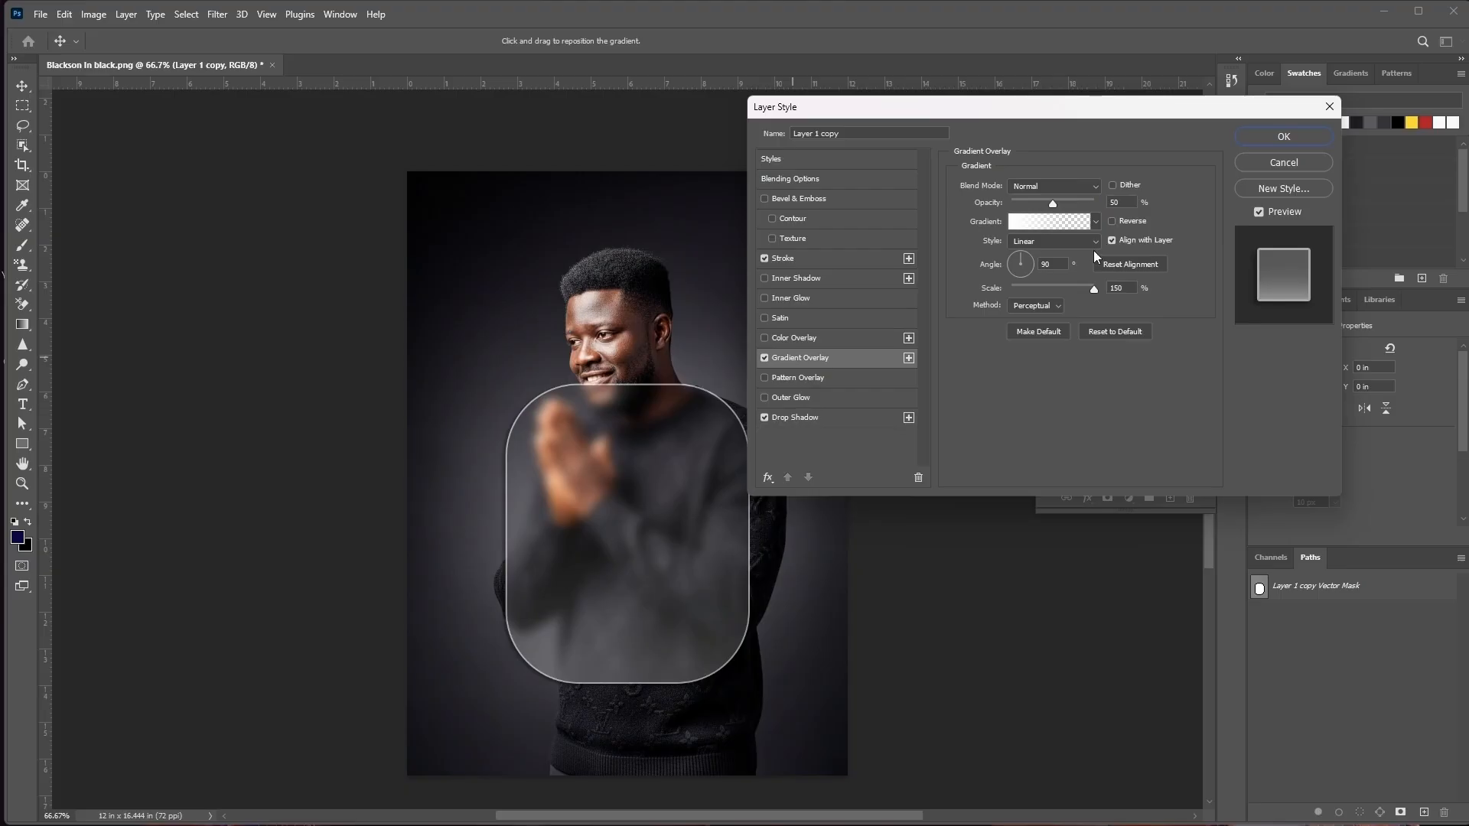
left_click(1086, 186)
left_click(1088, 188)
left_click(1058, 304)
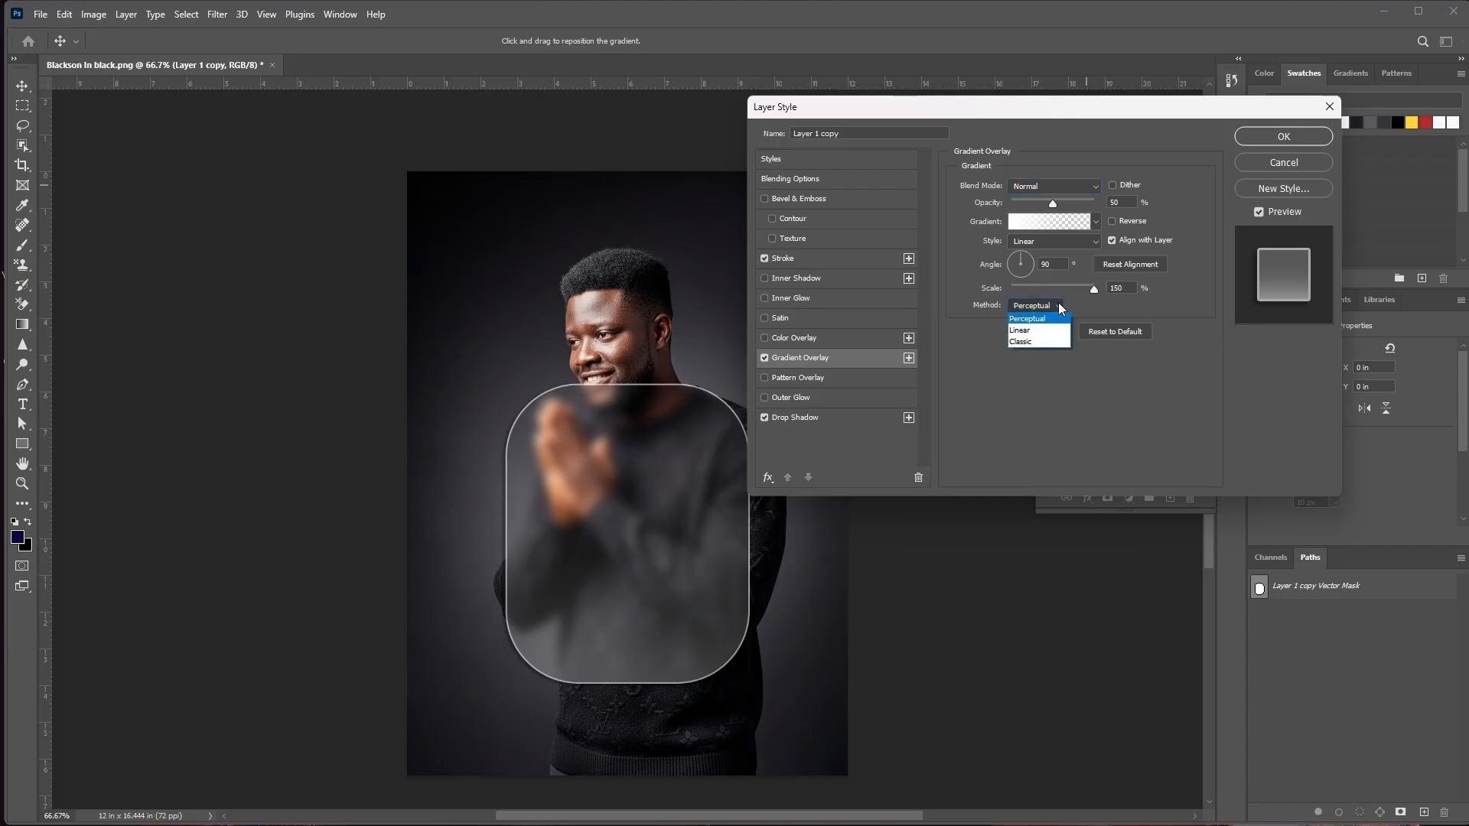
left_click(1045, 331)
left_click(1048, 305)
left_click(1041, 319)
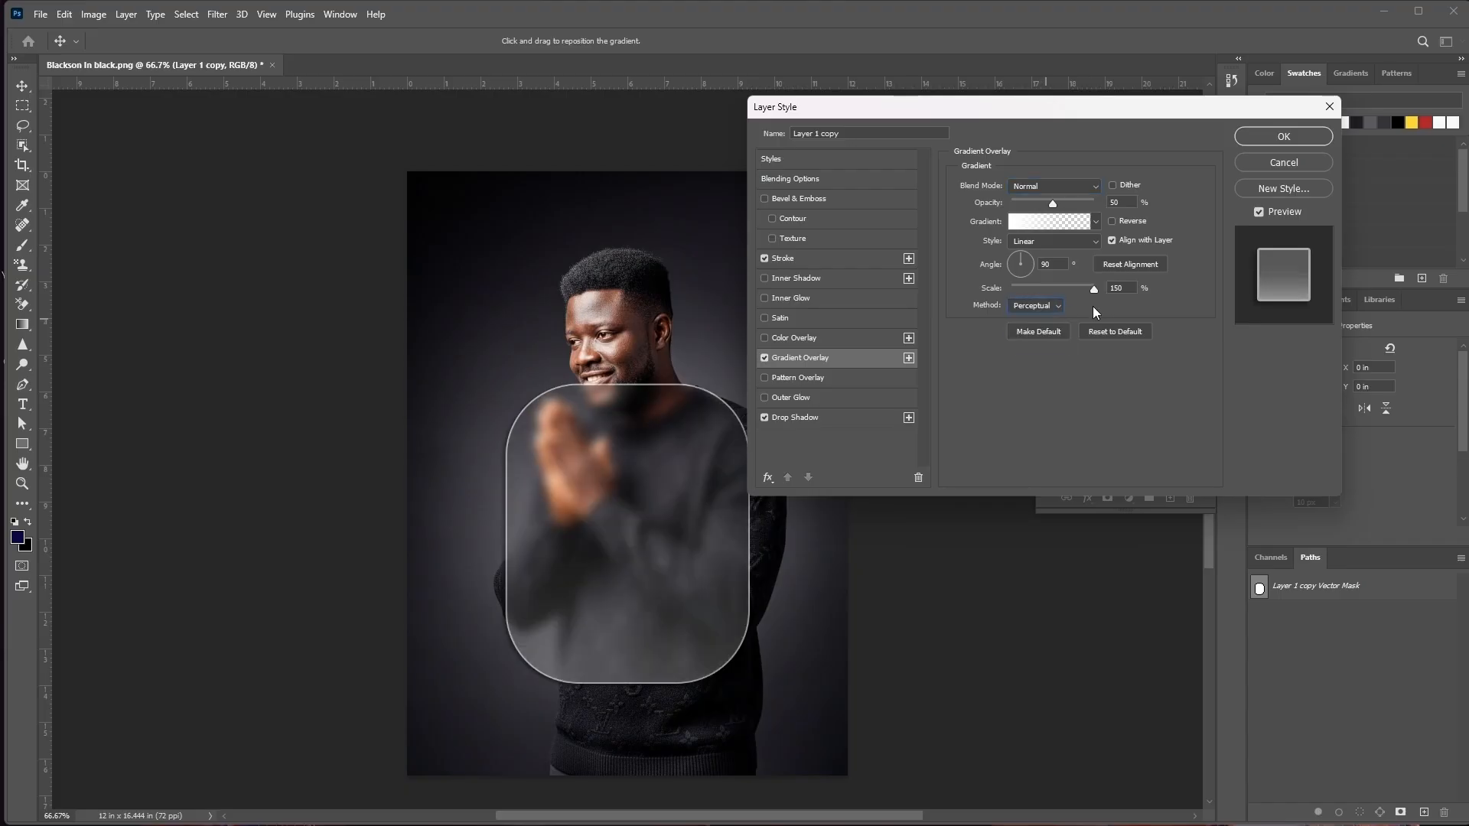
left_click_drag(1053, 205, 1042, 214)
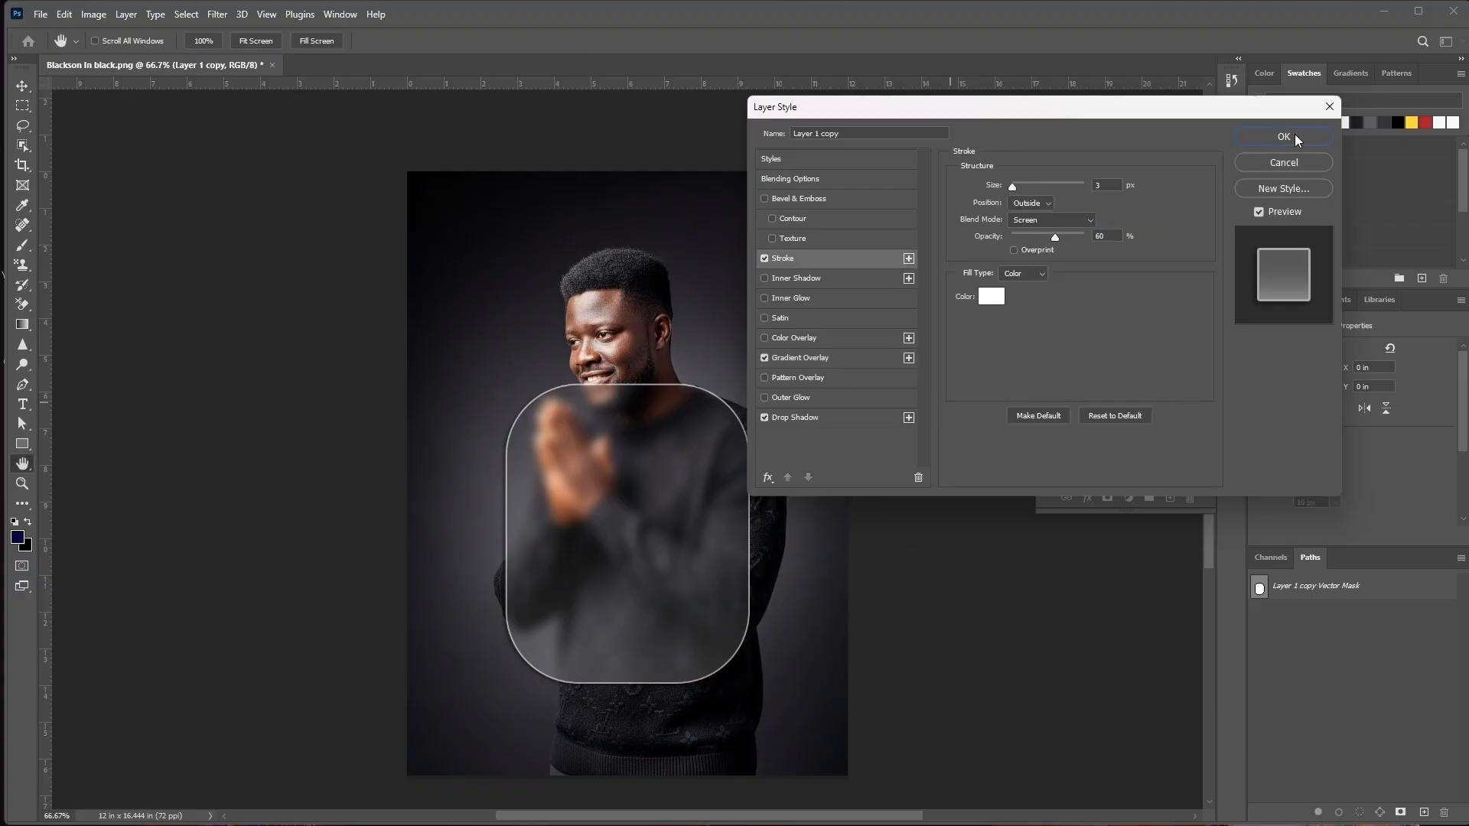
left_click(1295, 135)
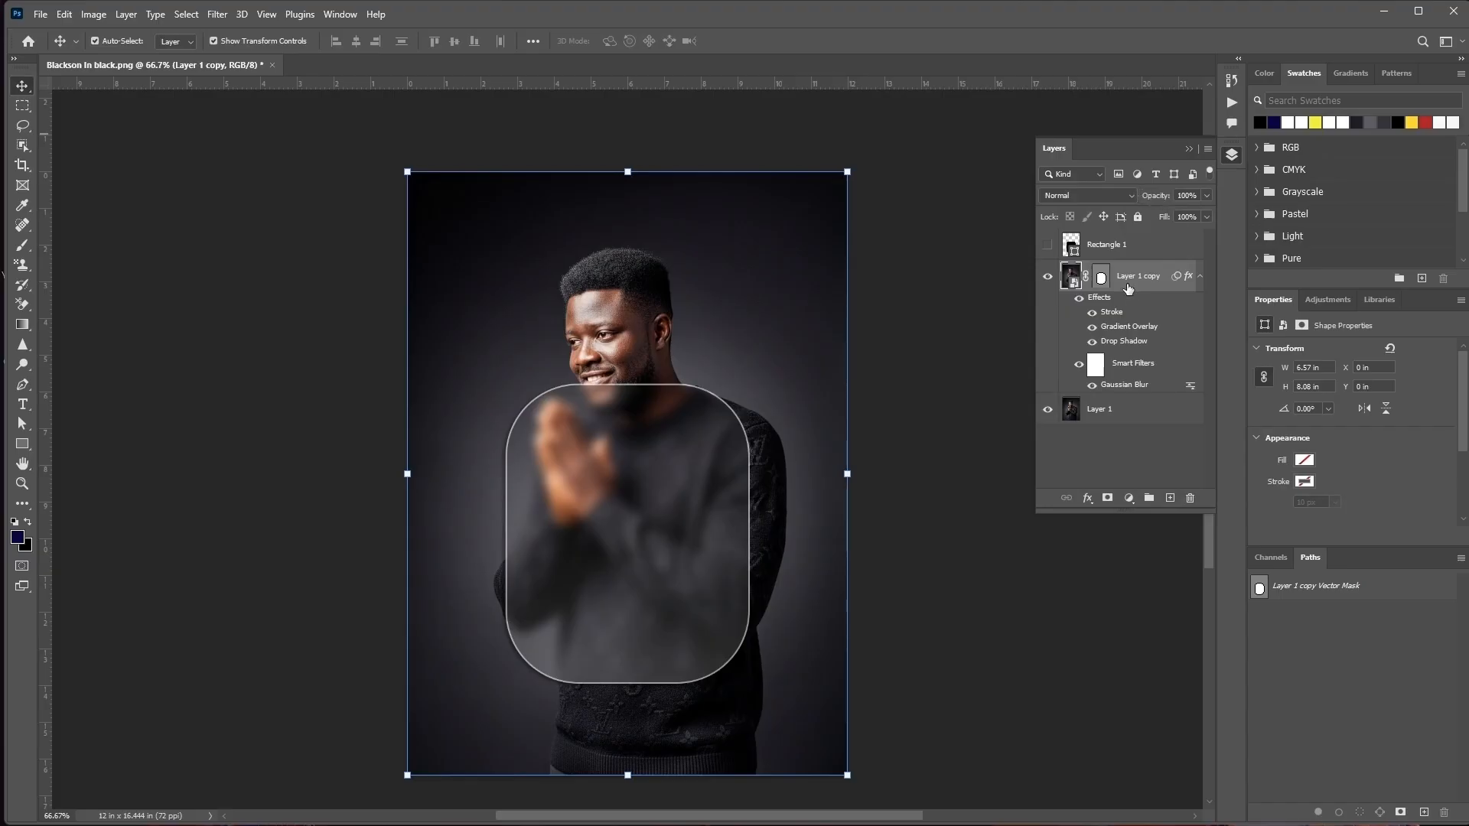
Reduce the Layer 1 copy's stroke opacity to 50% and apply the layer style
double_click(1103, 300)
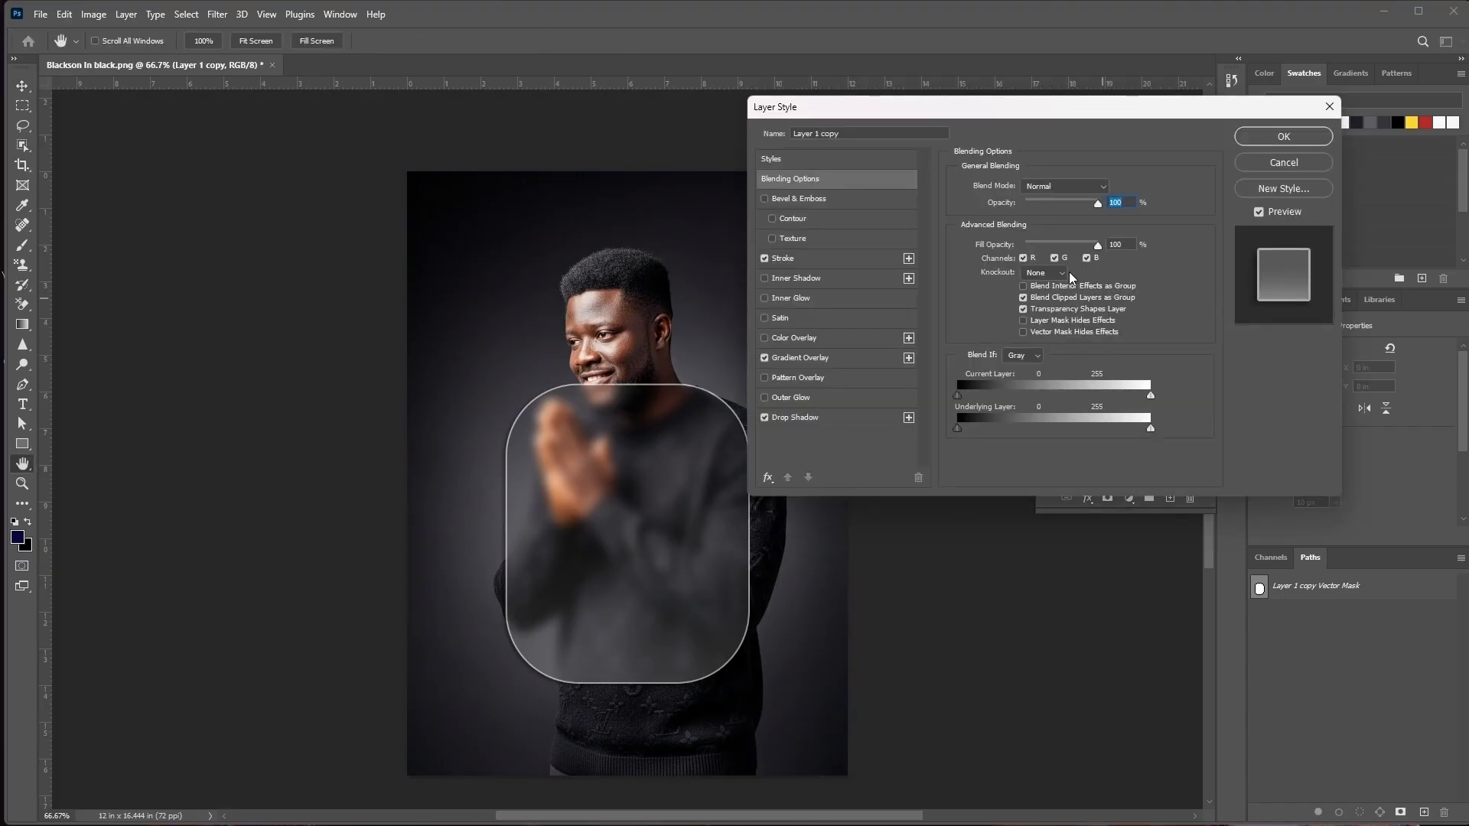
left_click(843, 260)
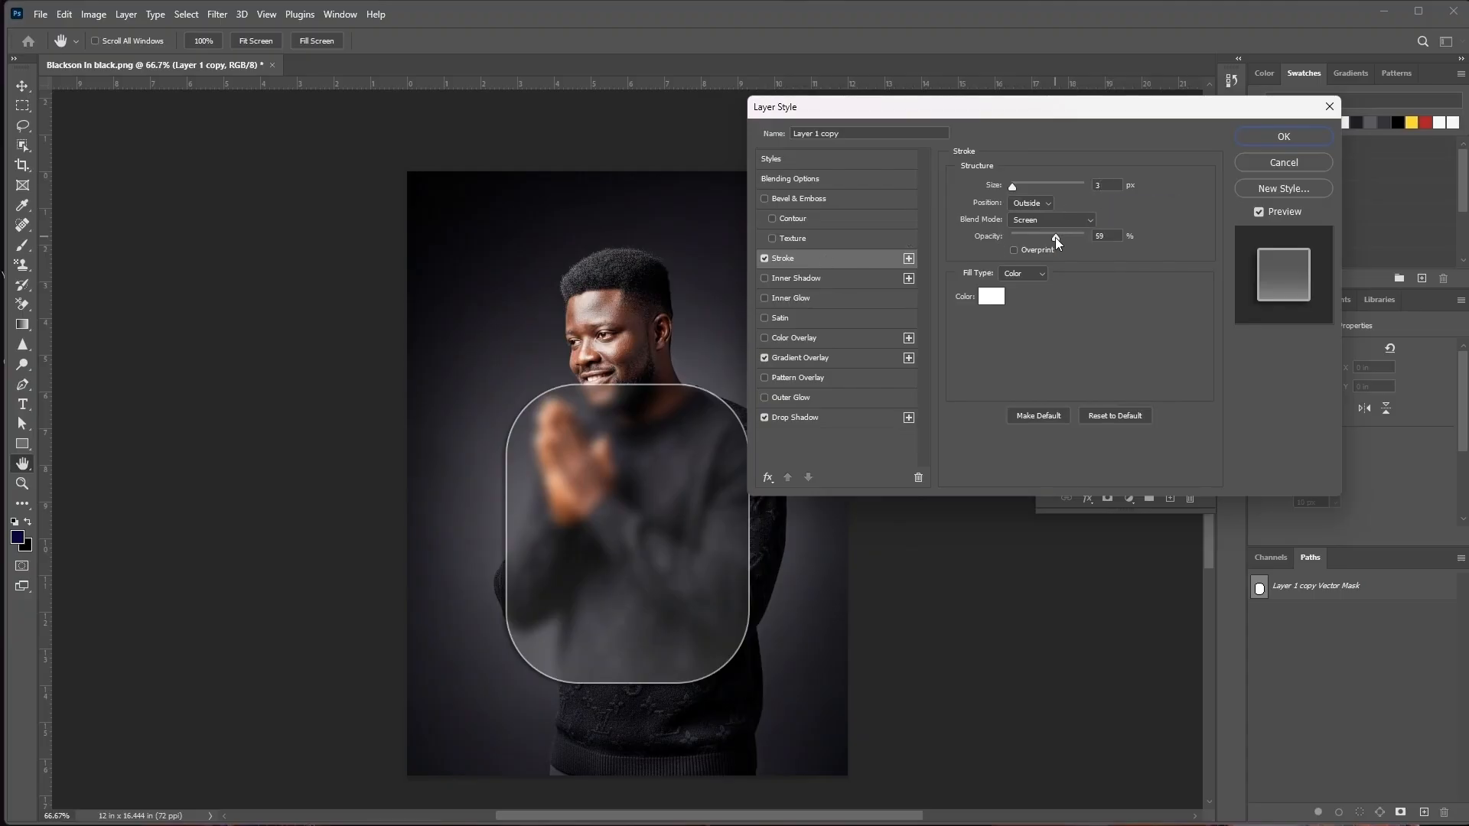
left_click_drag(1056, 238, 1048, 240)
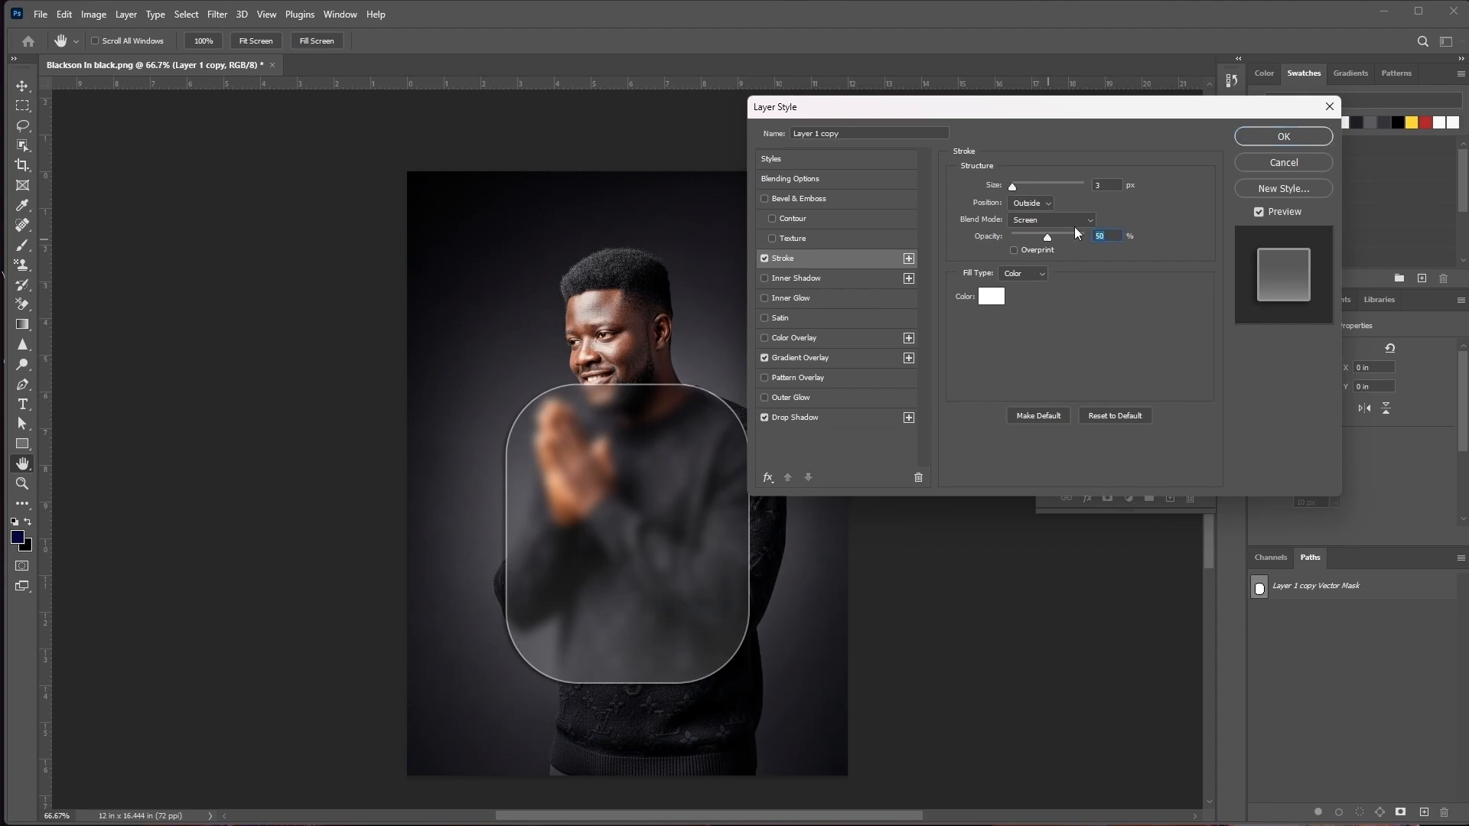
left_click(1273, 138)
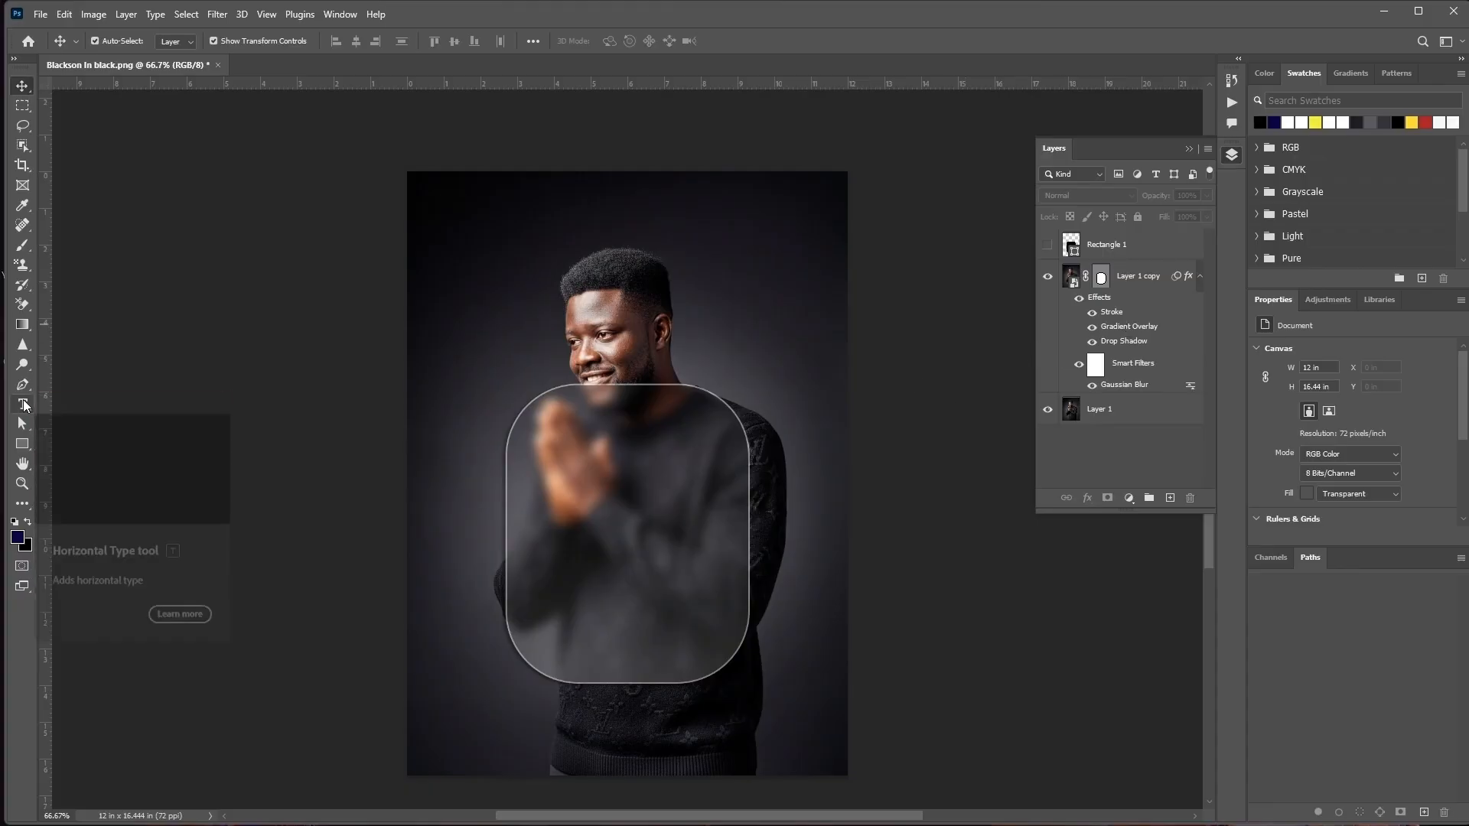
Add a horizontal text layer reading BLACKXENSE beside the man's head and commit it
key("t")
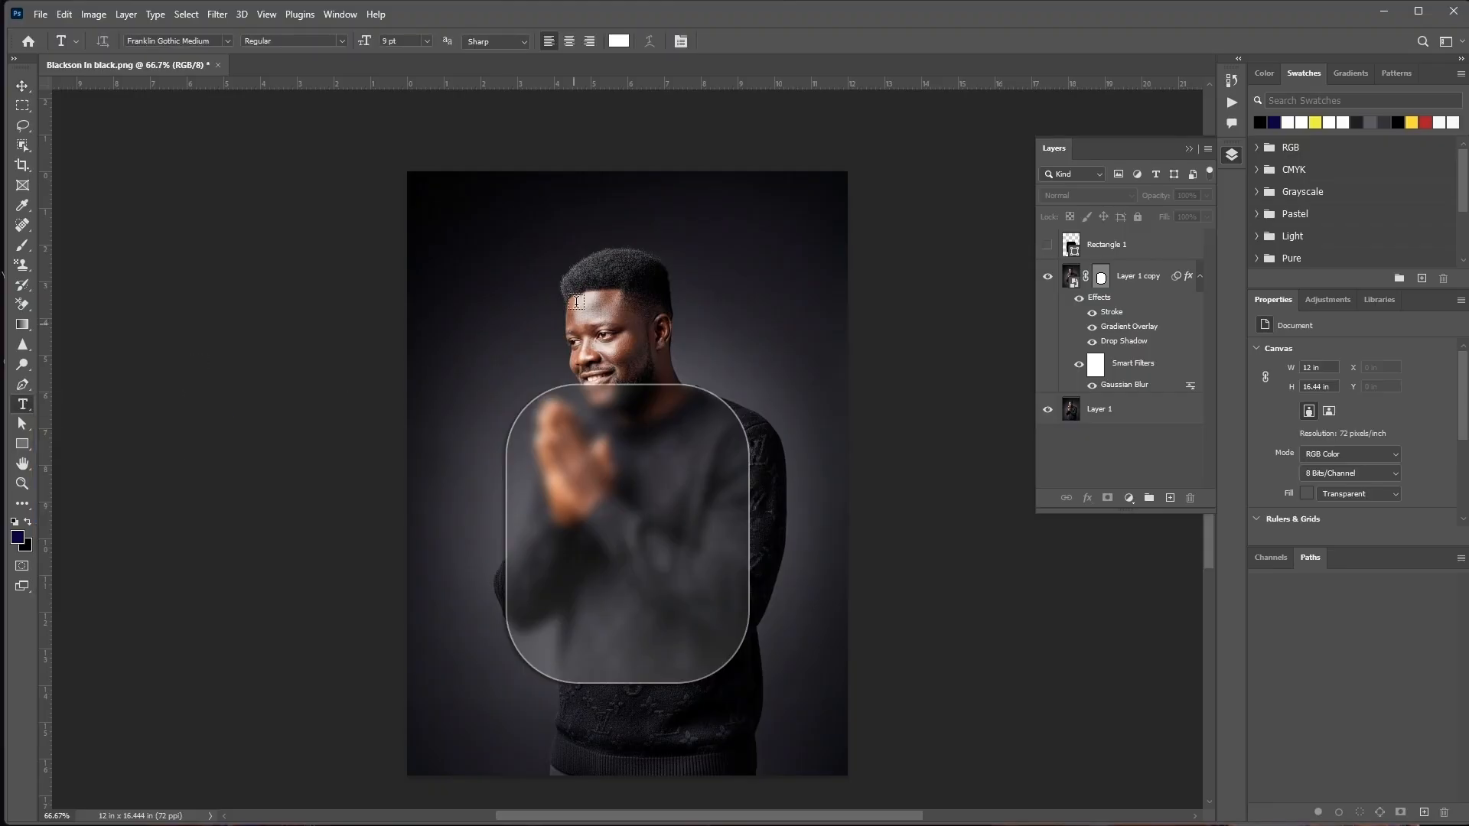
left_click(483, 318)
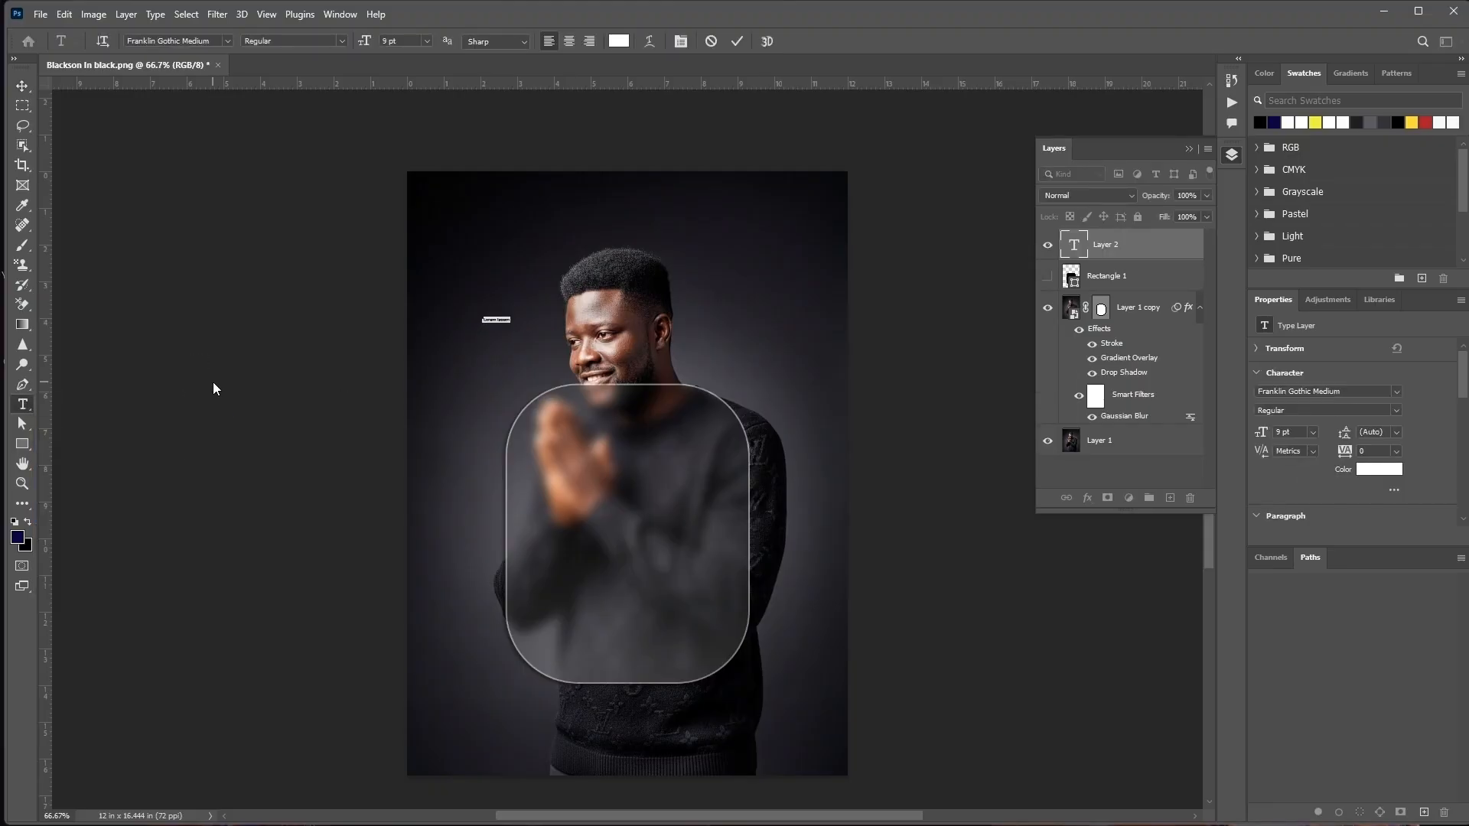
key("BackSpace")
left_click(737, 41)
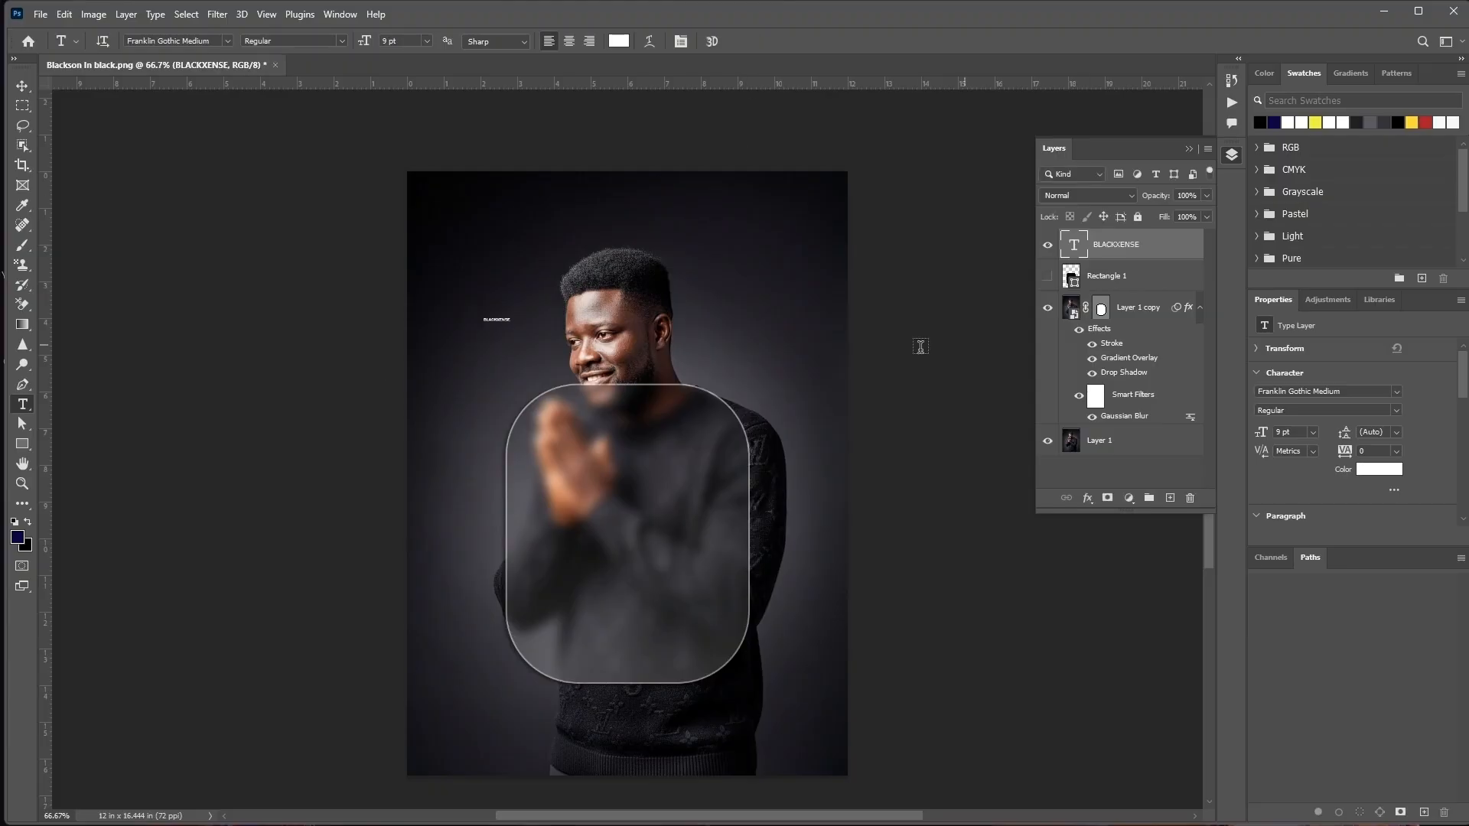
Enlarge the BLACKXENSE text to 83 pt and change its font to Franklin Gothic Heavy
left_click_drag(1258, 433, 1290, 432)
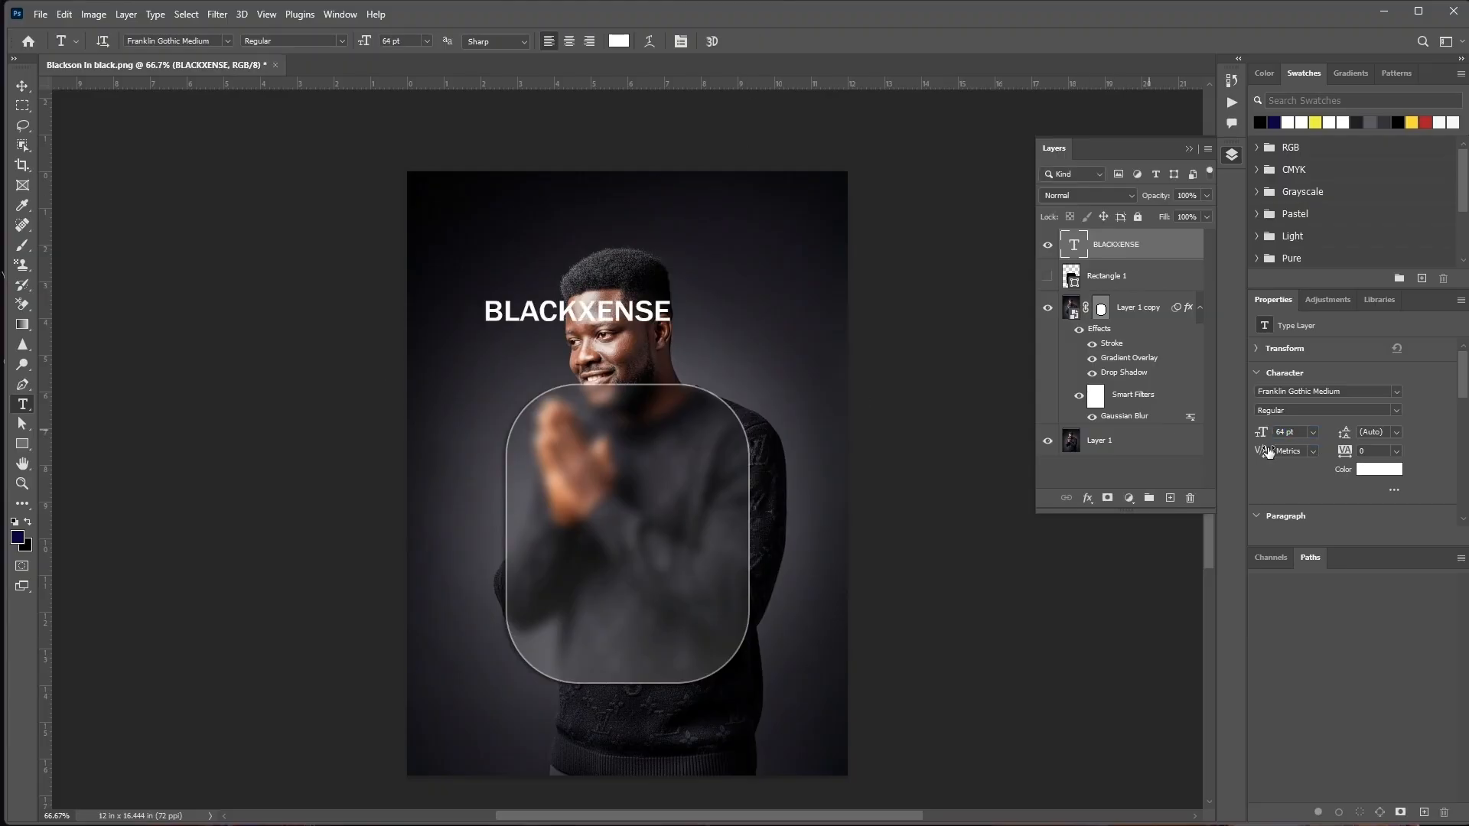
left_click_drag(1260, 433, 1287, 433)
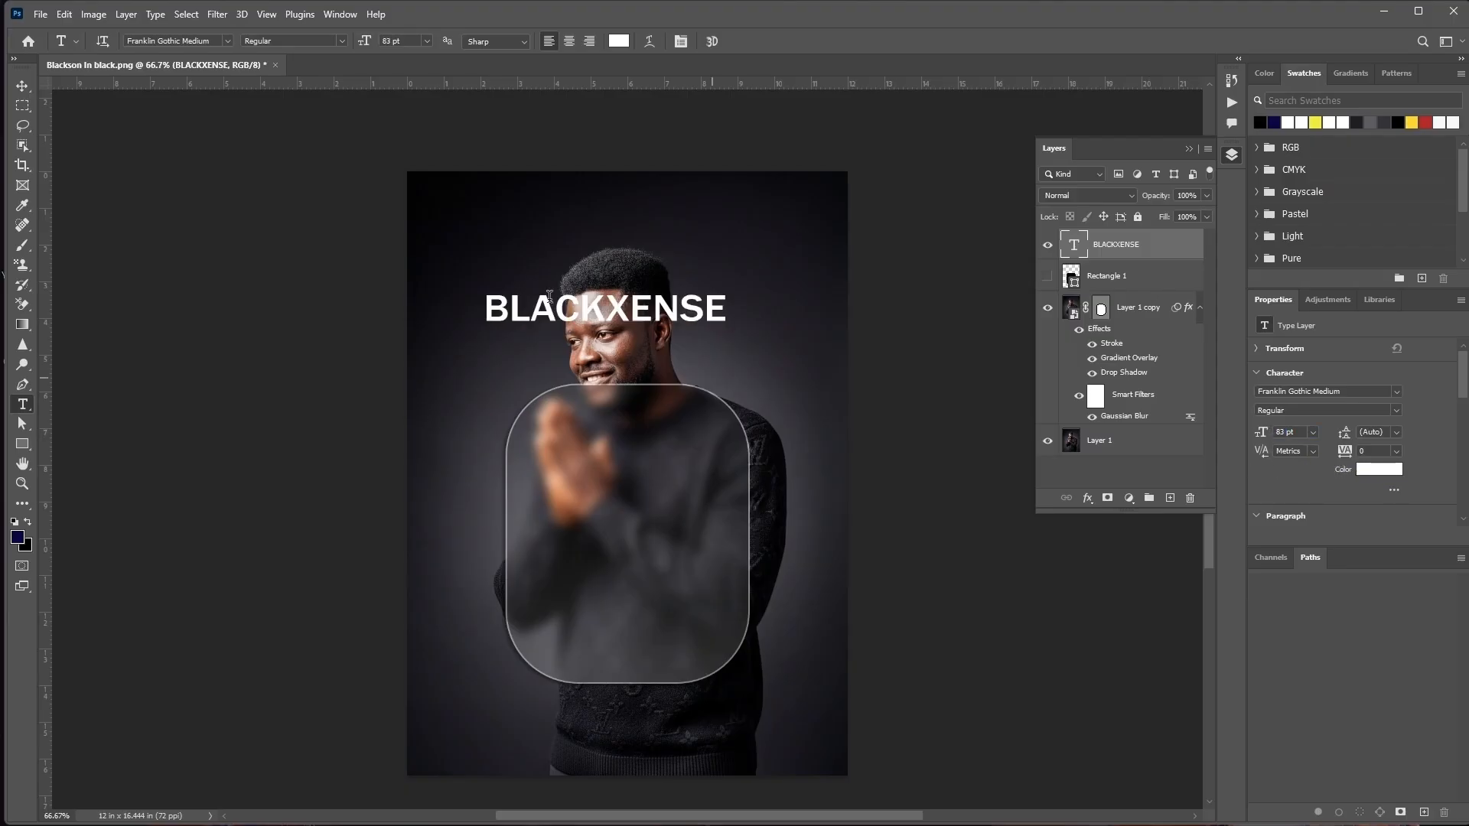
left_click(1396, 391)
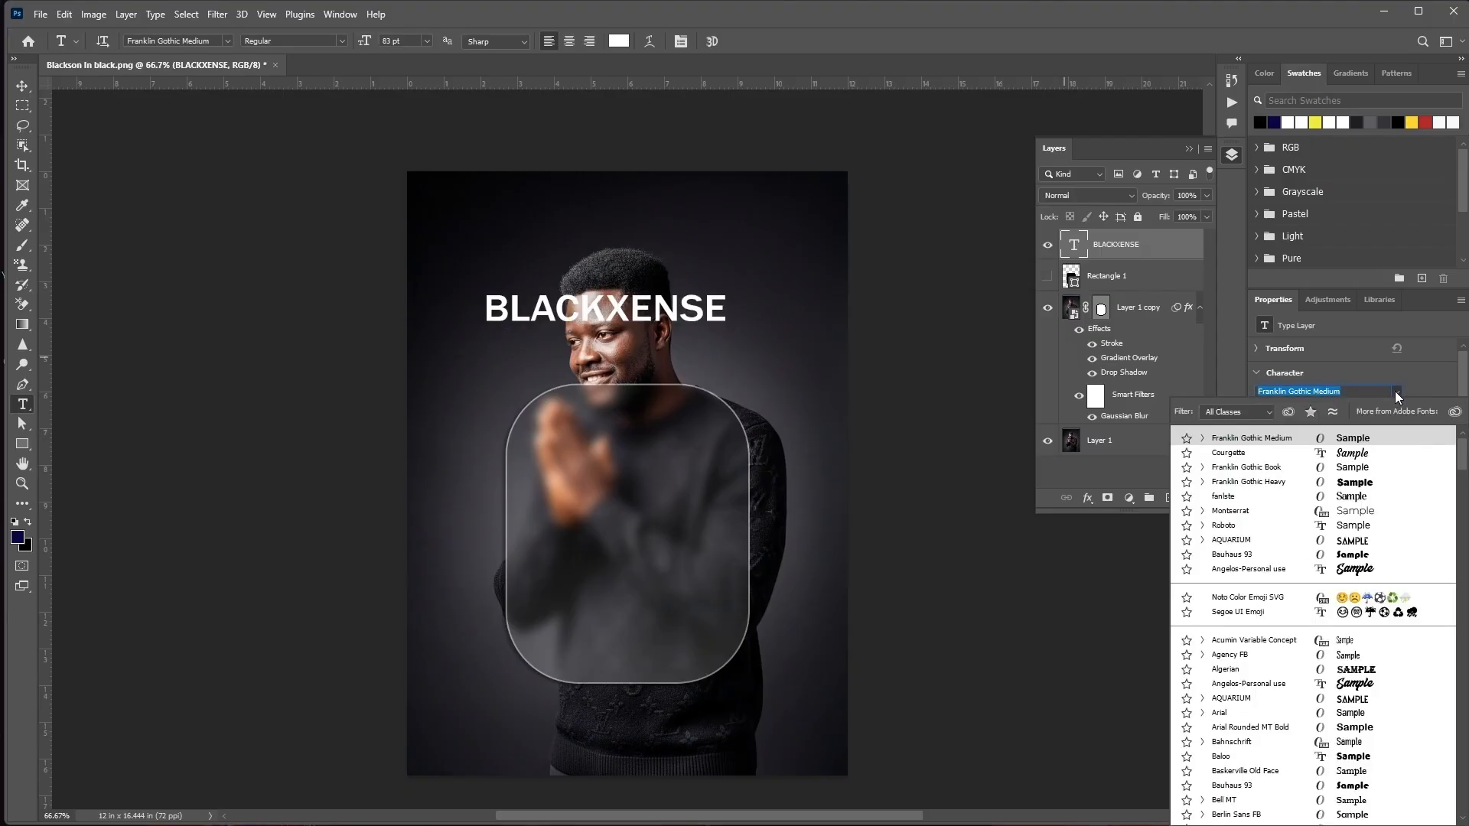
left_click(1274, 485)
Move the BLACKXENSE text onto the glass panel, reduce it to 64 pt and centre it across the panel
key("v")
left_click_drag(721, 323, 738, 539)
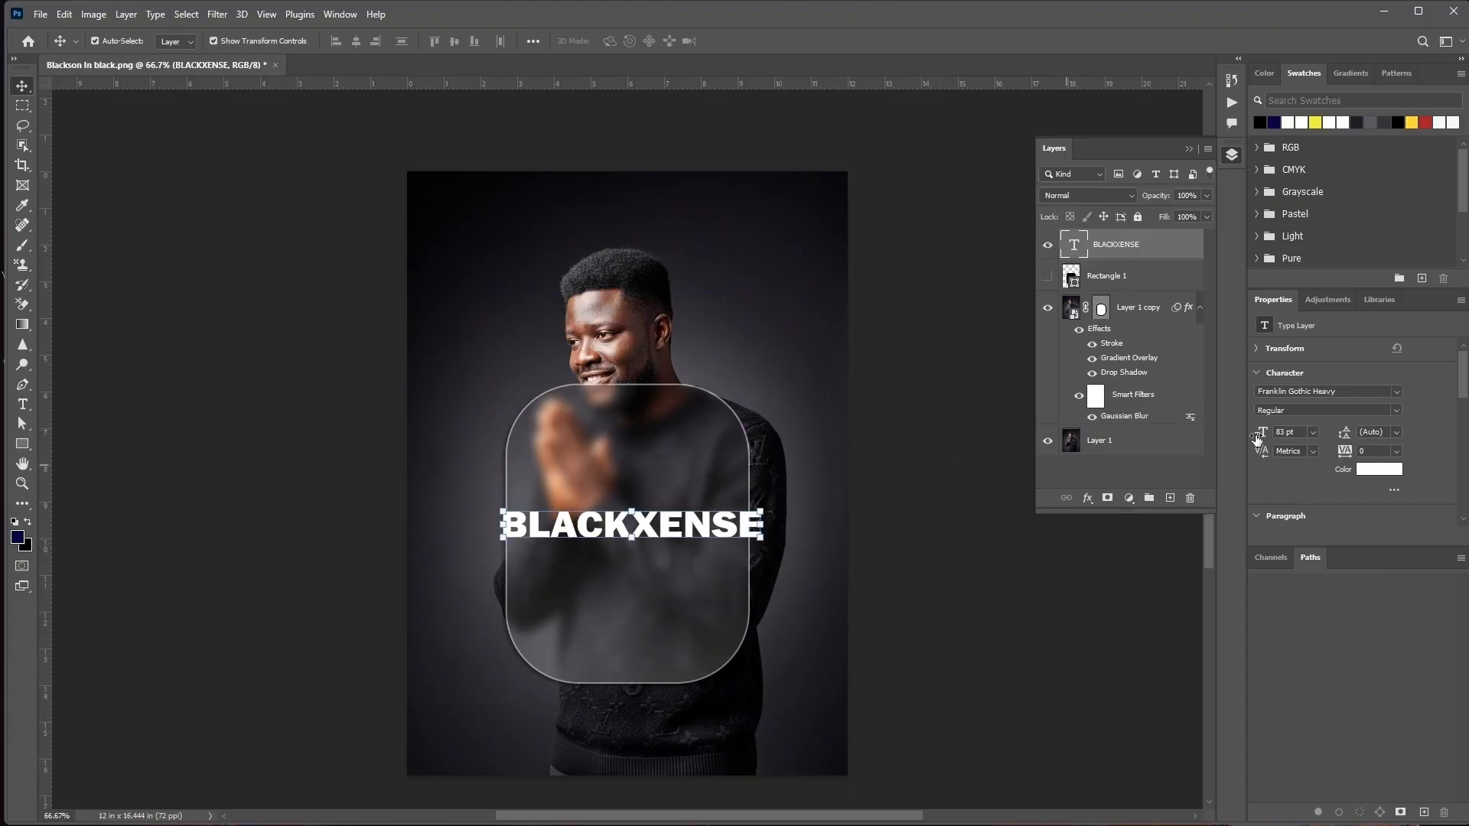
left_click_drag(1257, 438, 1236, 438)
mouse_move(667, 526)
left_mouse_down()
mouse_move(698, 541)
mouse_move(675, 536)
left_mouse_up()
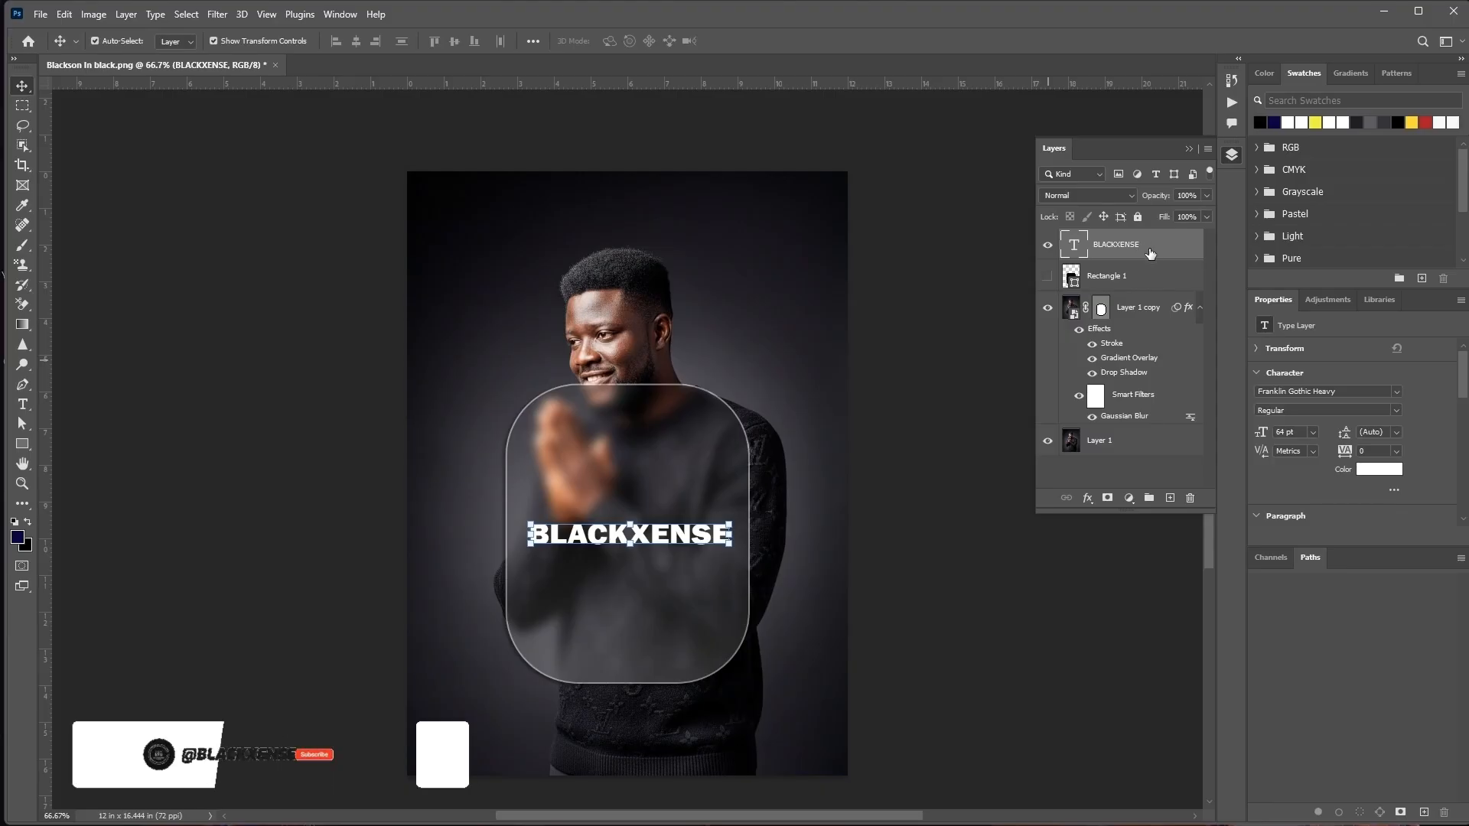
Copy the layer style from the Layer 1 copy and paste it onto the BLACKXENSE text layer
right_click(1175, 314)
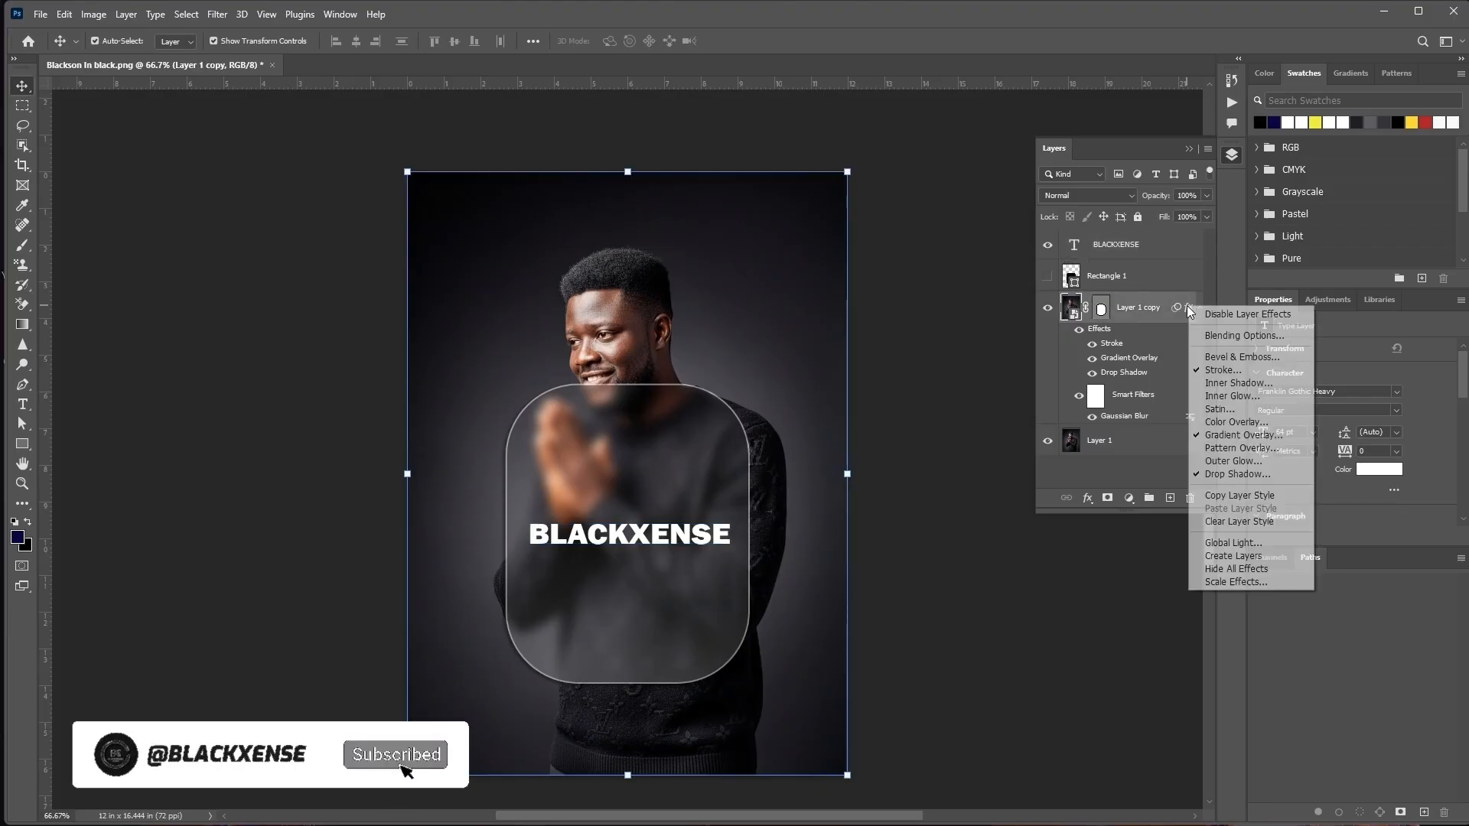
left_click(1150, 247)
right_click(1149, 247)
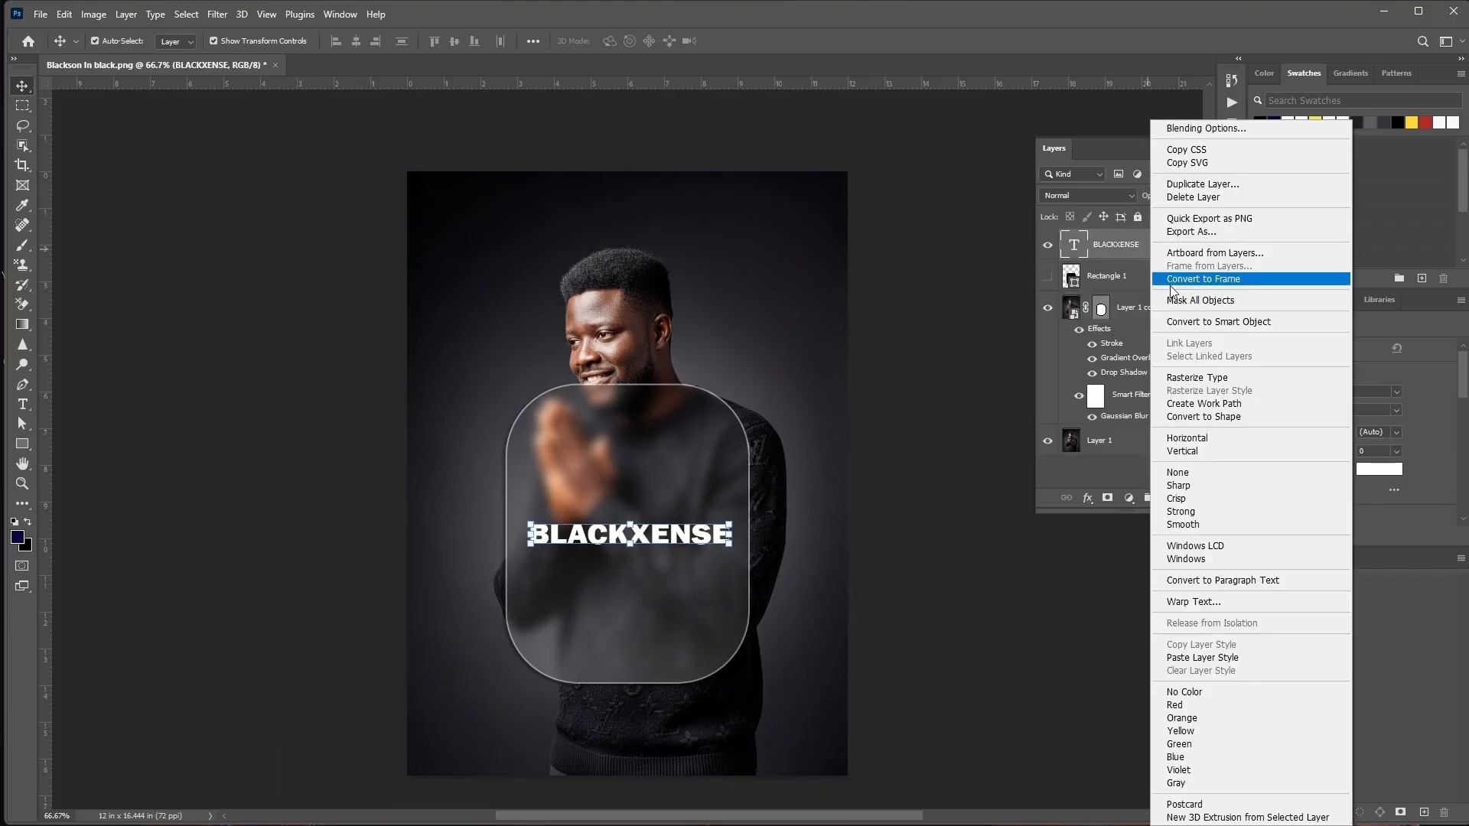
left_click(1183, 662)
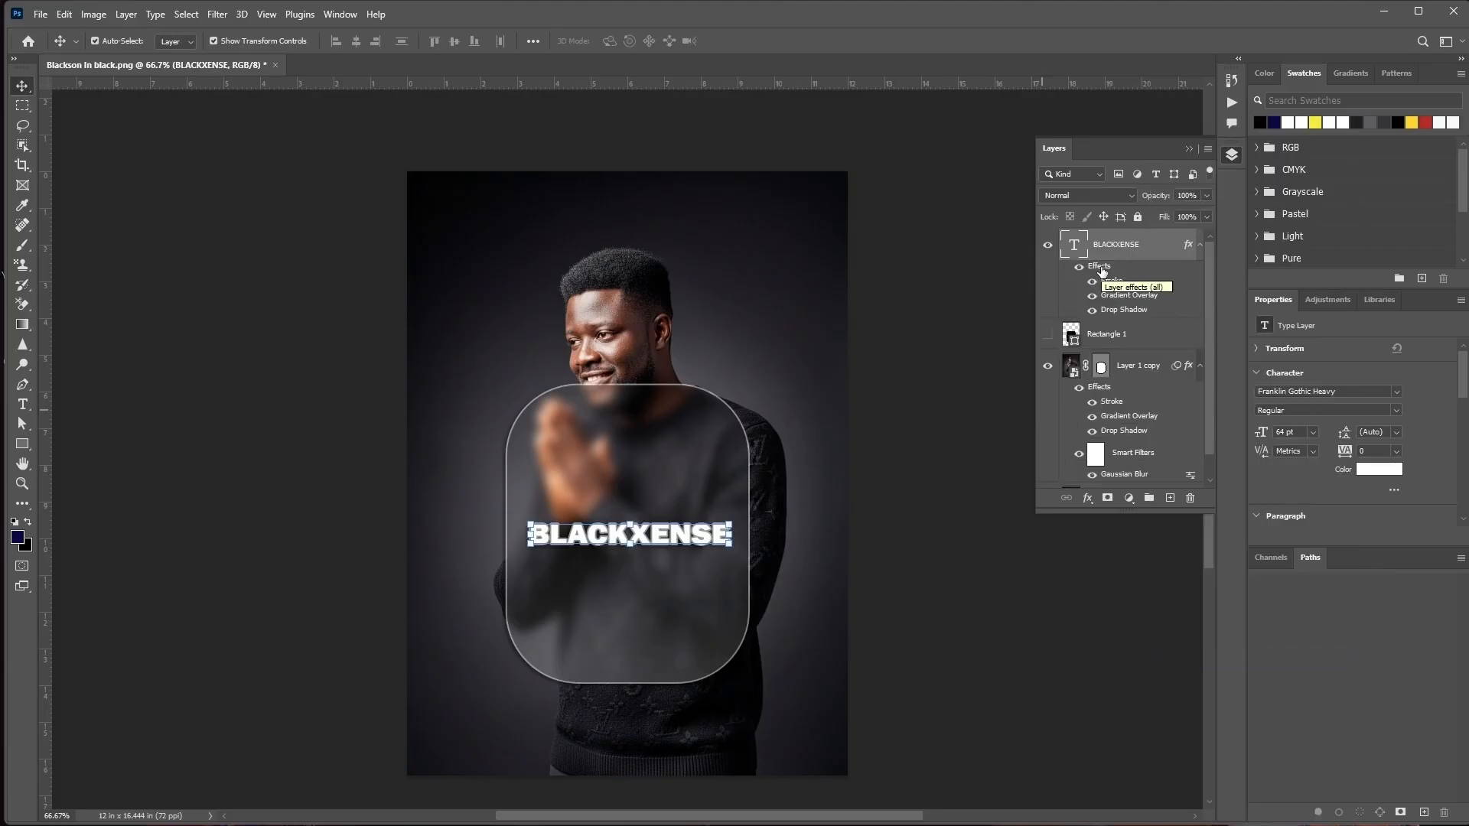
Lower the fill of the BLACKXENSE text layer to 0%
left_click(1206, 217)
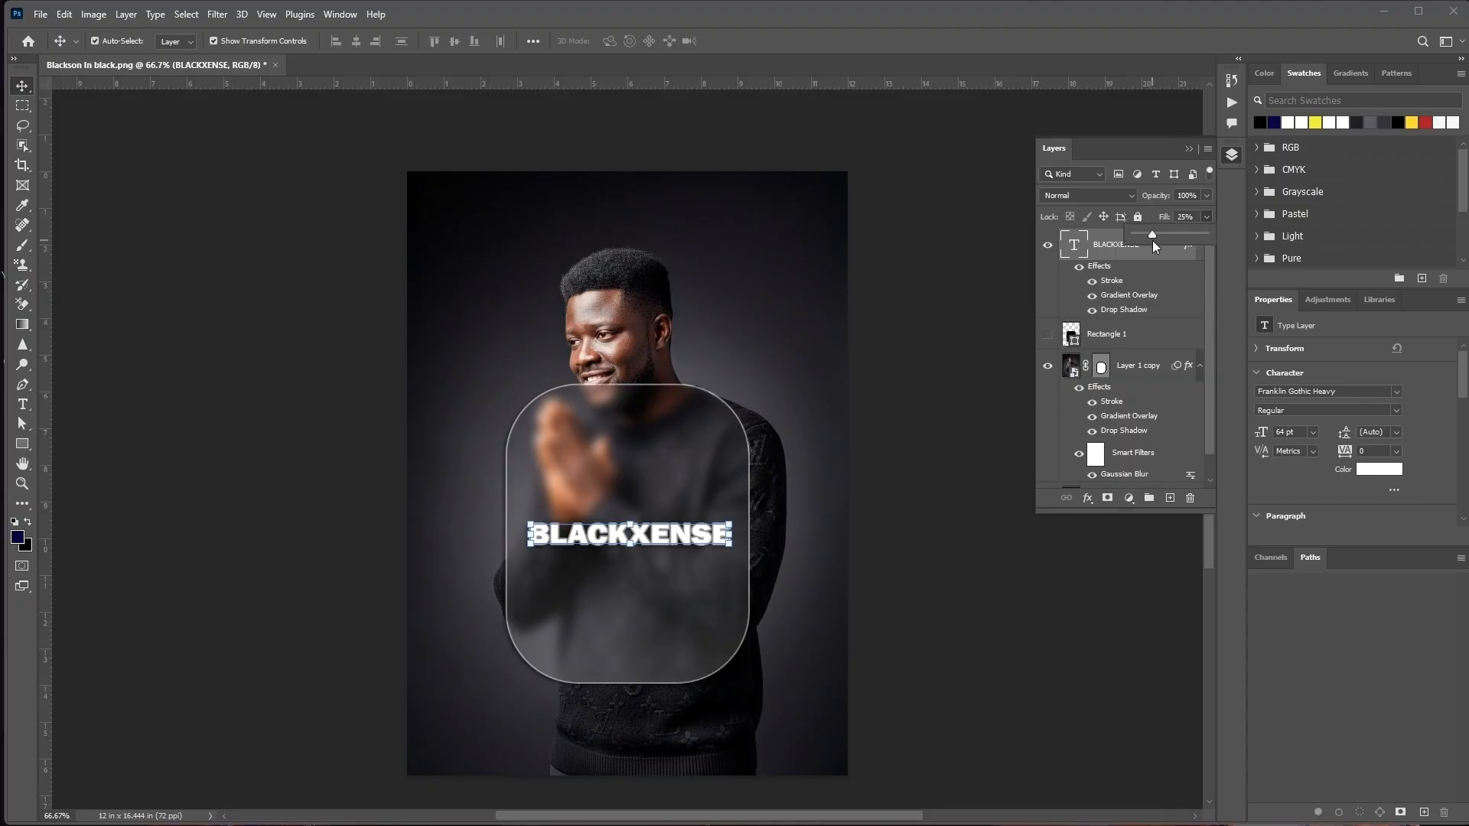
left_click_drag(1155, 245, 1133, 247)
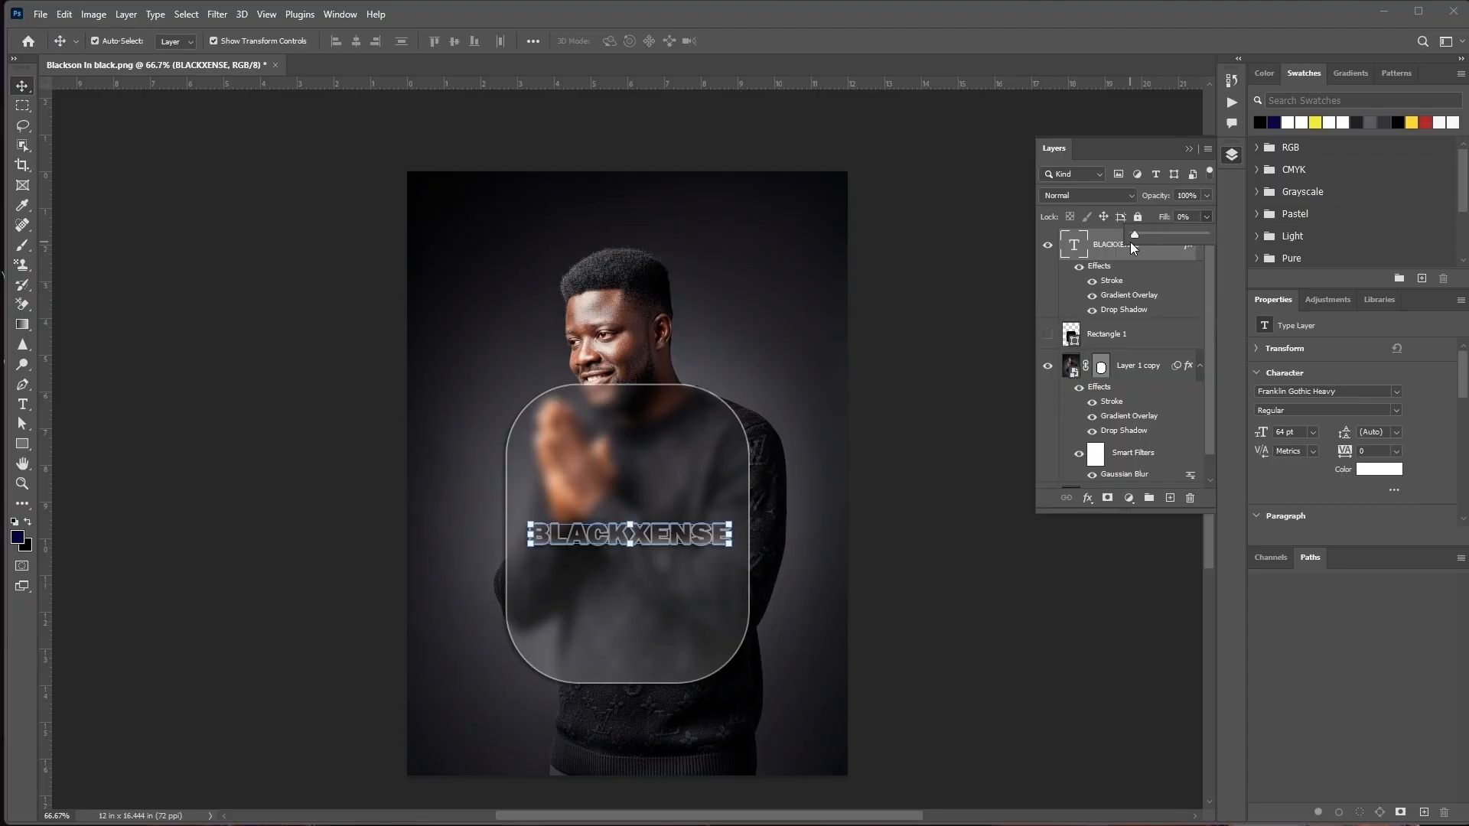
left_click(1117, 245)
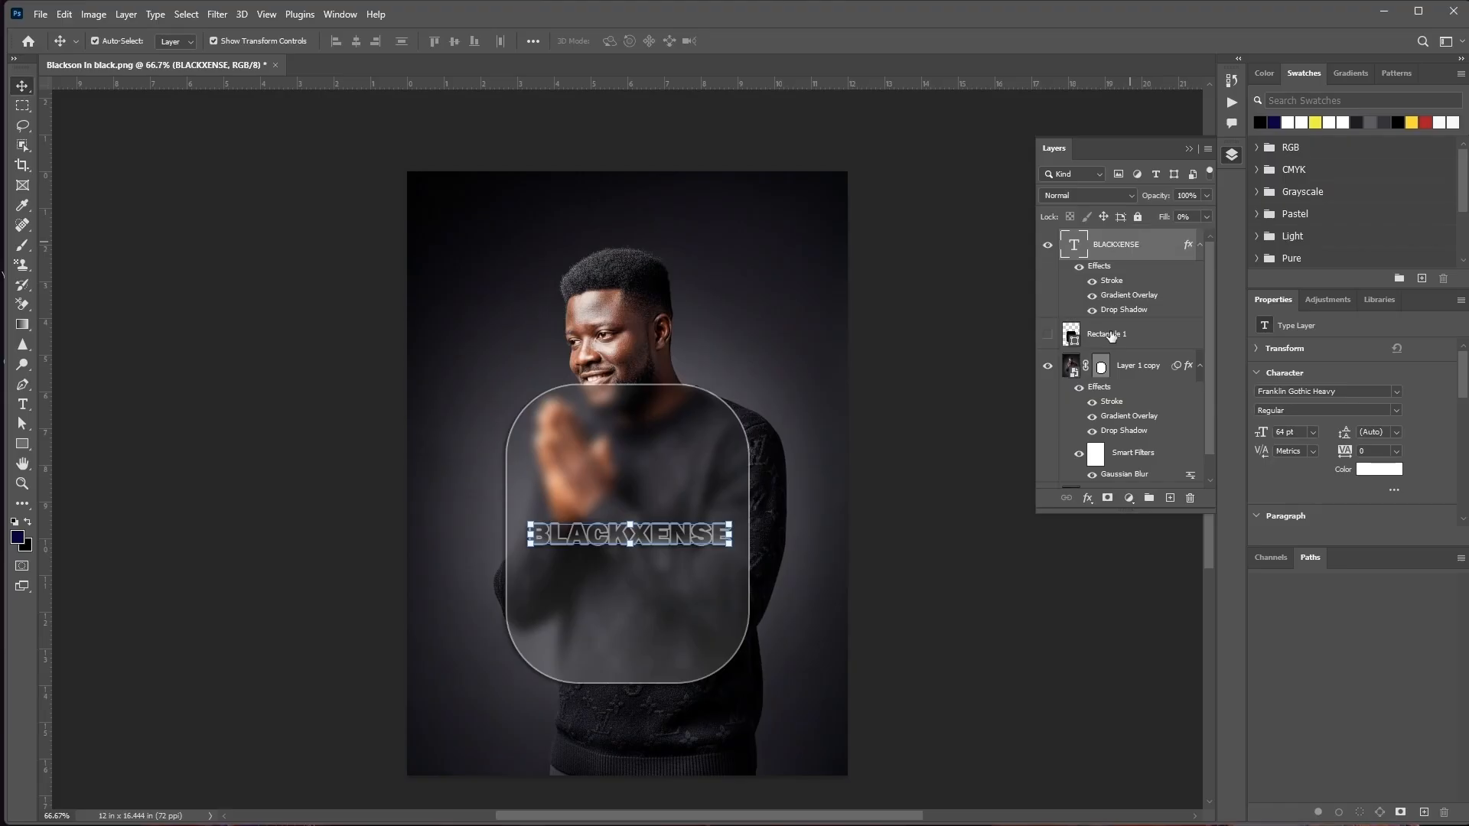
Add a smooth Outer Bevel with Down direction and Screen highlight mode to the BLACKXENSE text, and apply the layer style
double_click(1102, 267)
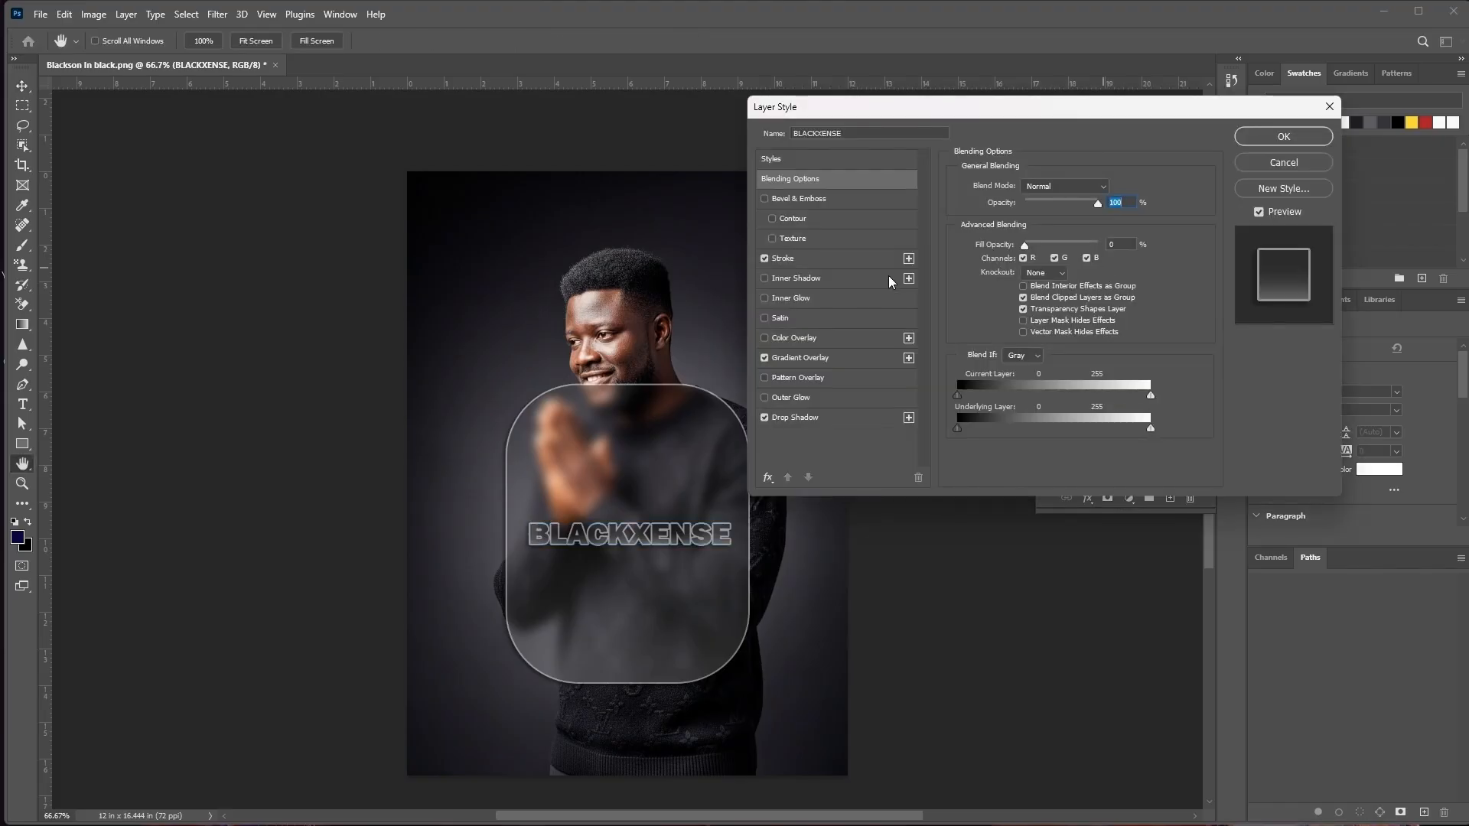
left_click(810, 199)
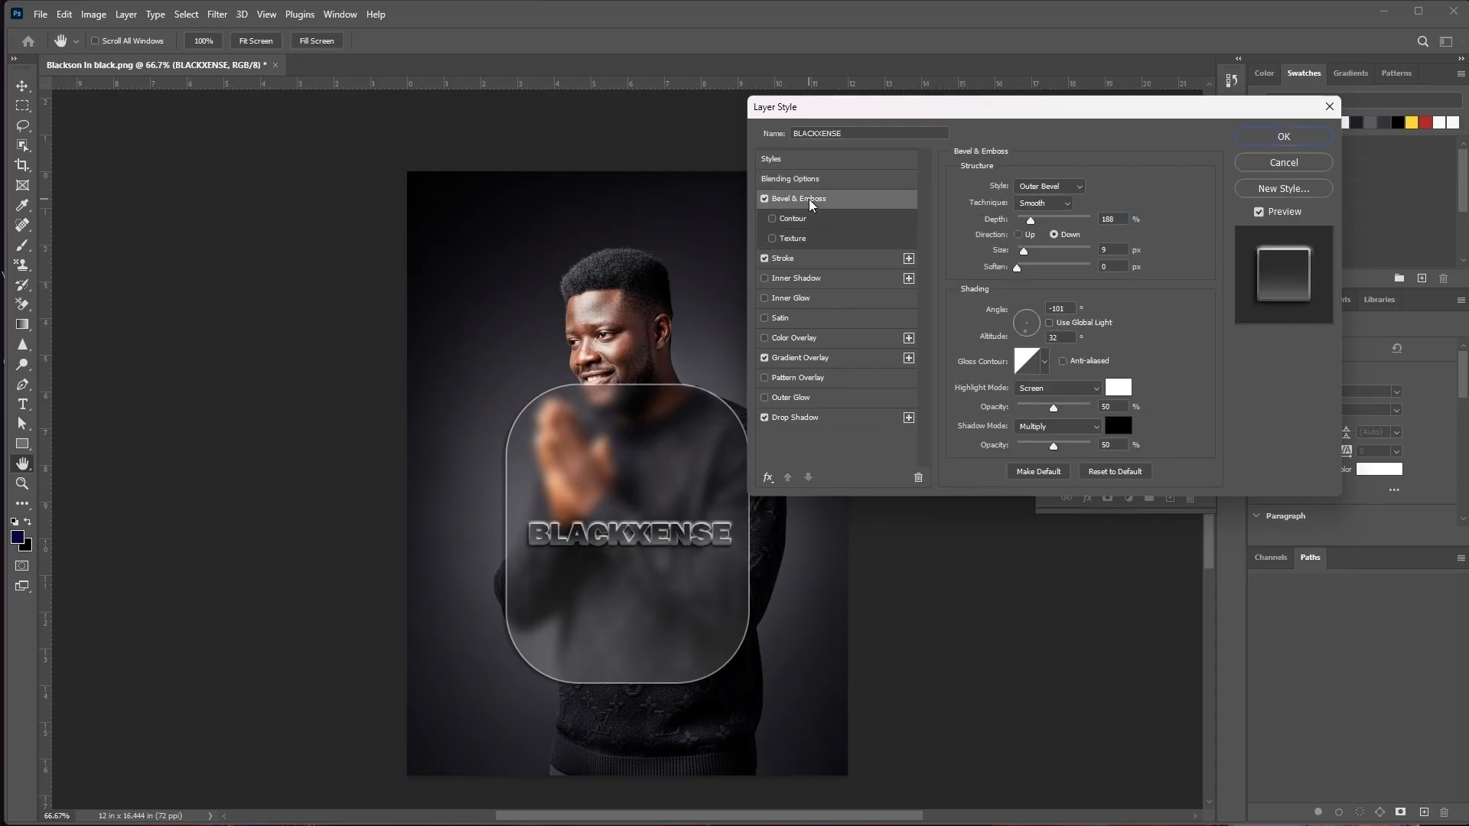
left_click(1077, 187)
left_click(1052, 200)
left_click(1095, 391)
left_click(1095, 390)
left_click_drag(1018, 117, 1004, 76)
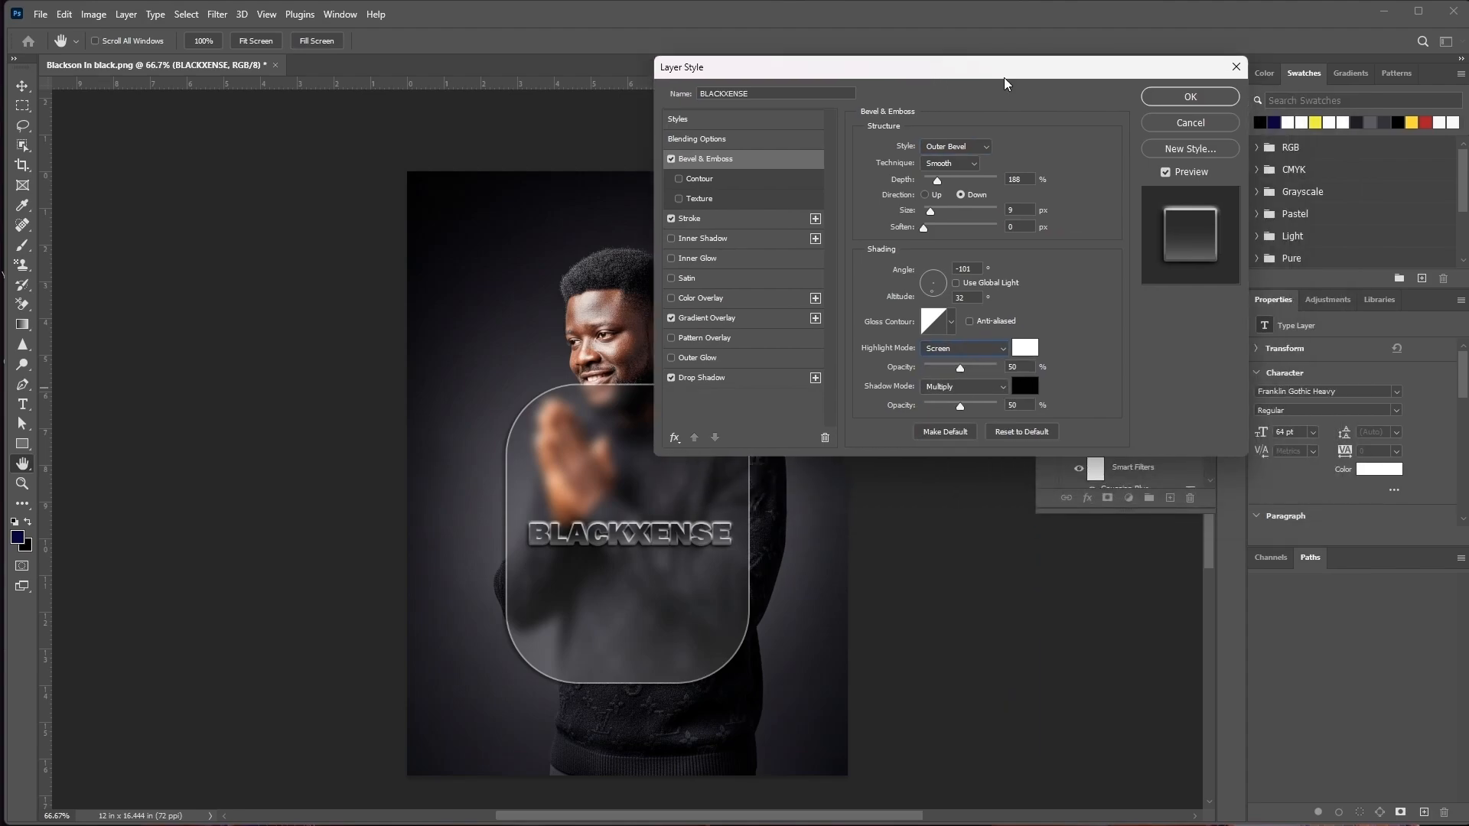
left_click(1190, 97)
Collapse the layer list, deselect the text layer and examine the finished glass panel and lettering at different zoom levels
left_click(1188, 150)
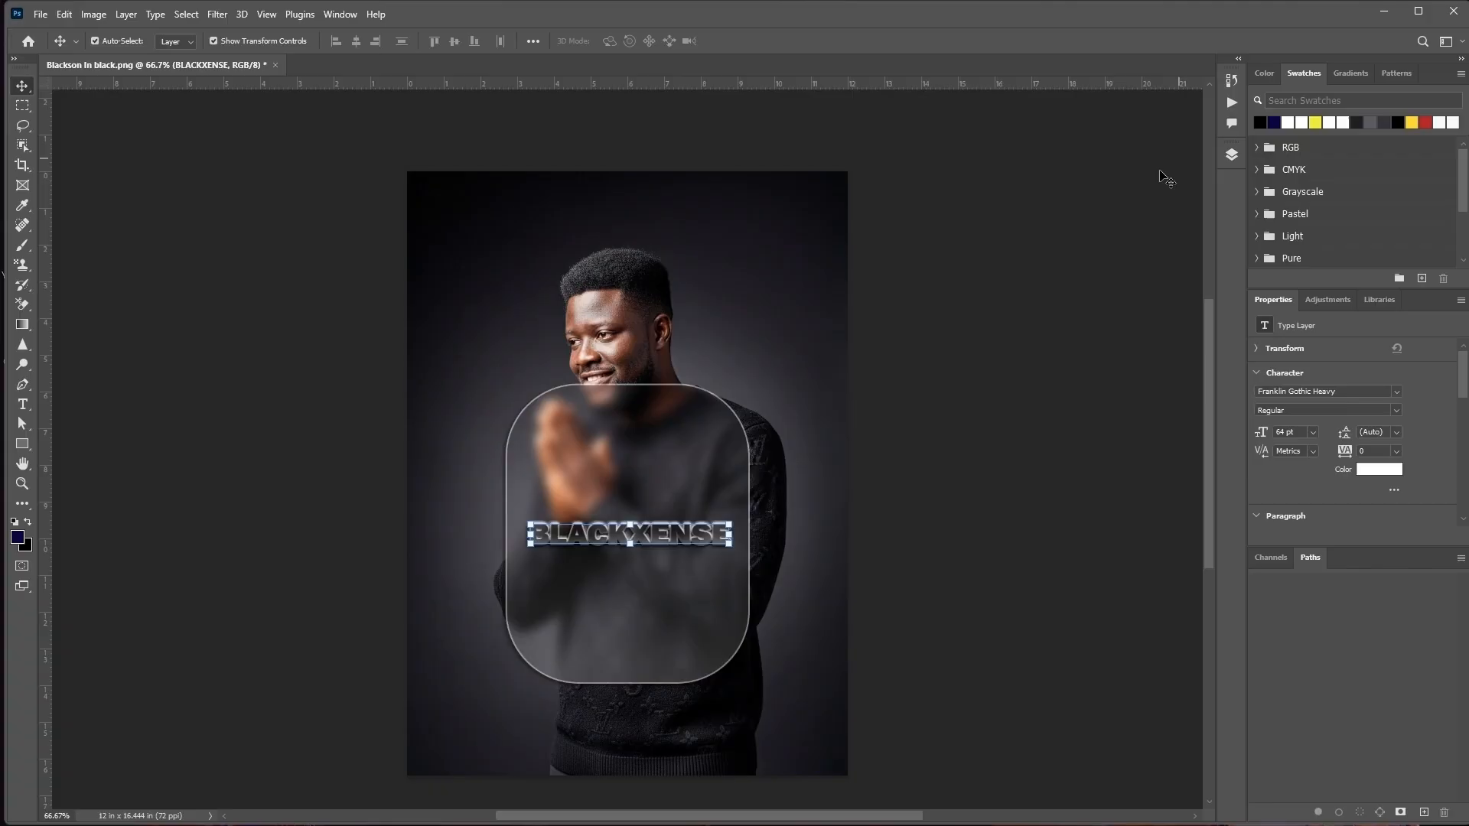
left_click(978, 406)
scroll(694, 715, "down", 1)
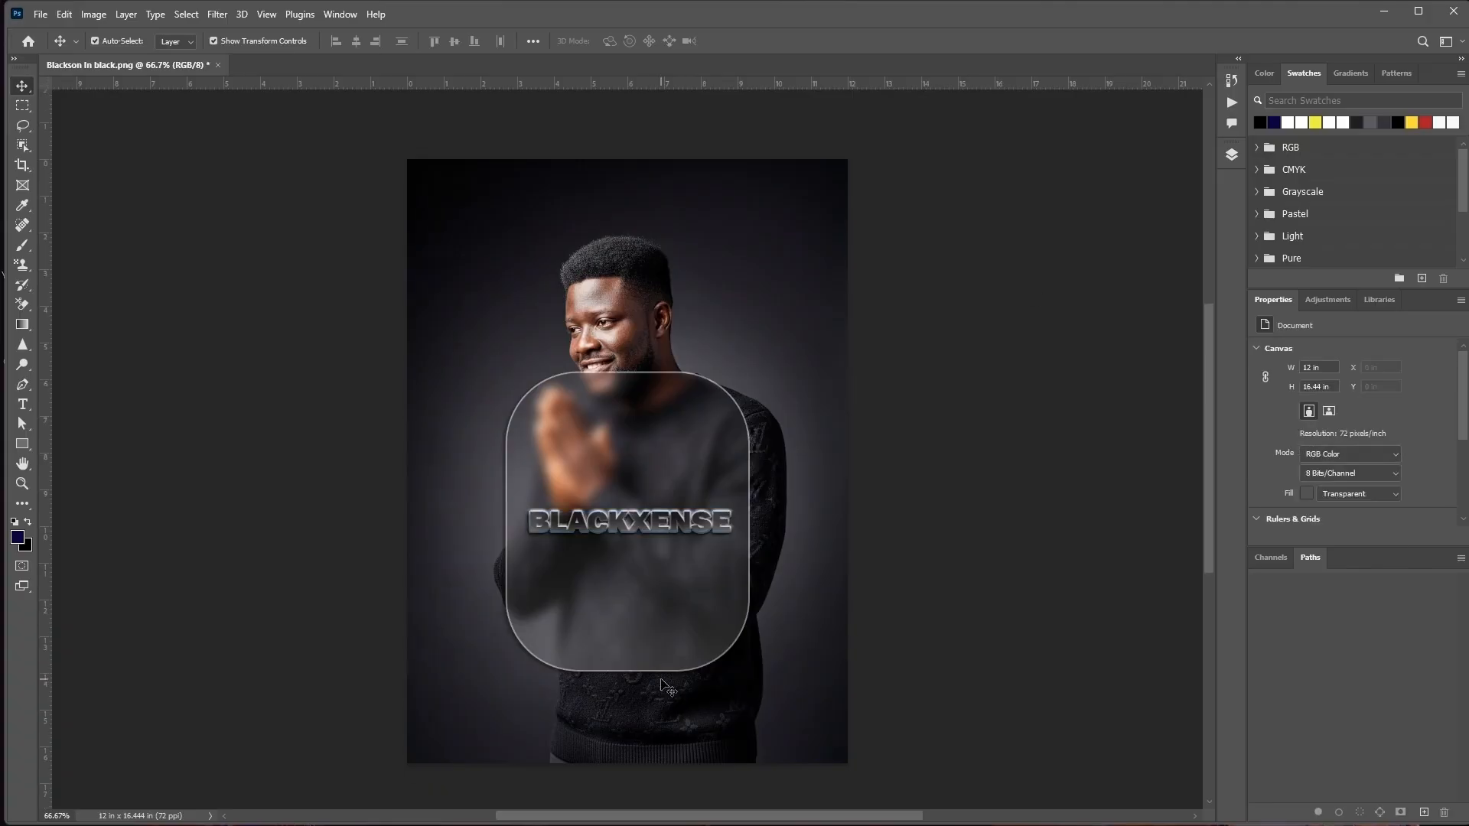
scroll(668, 687, "up", 1)
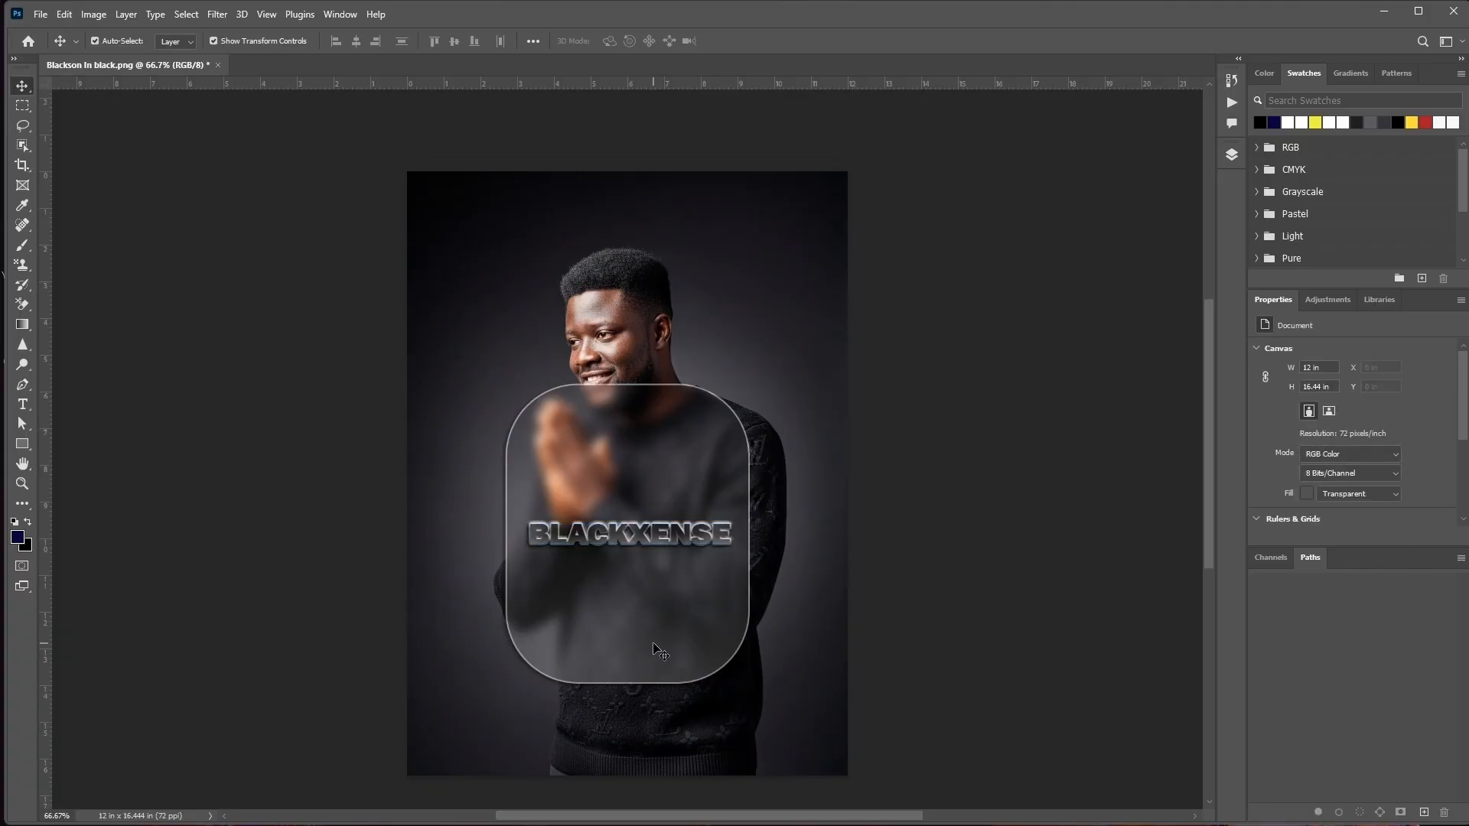
scroll(660, 652, "up", 1)
scroll(658, 651, "down", 3)
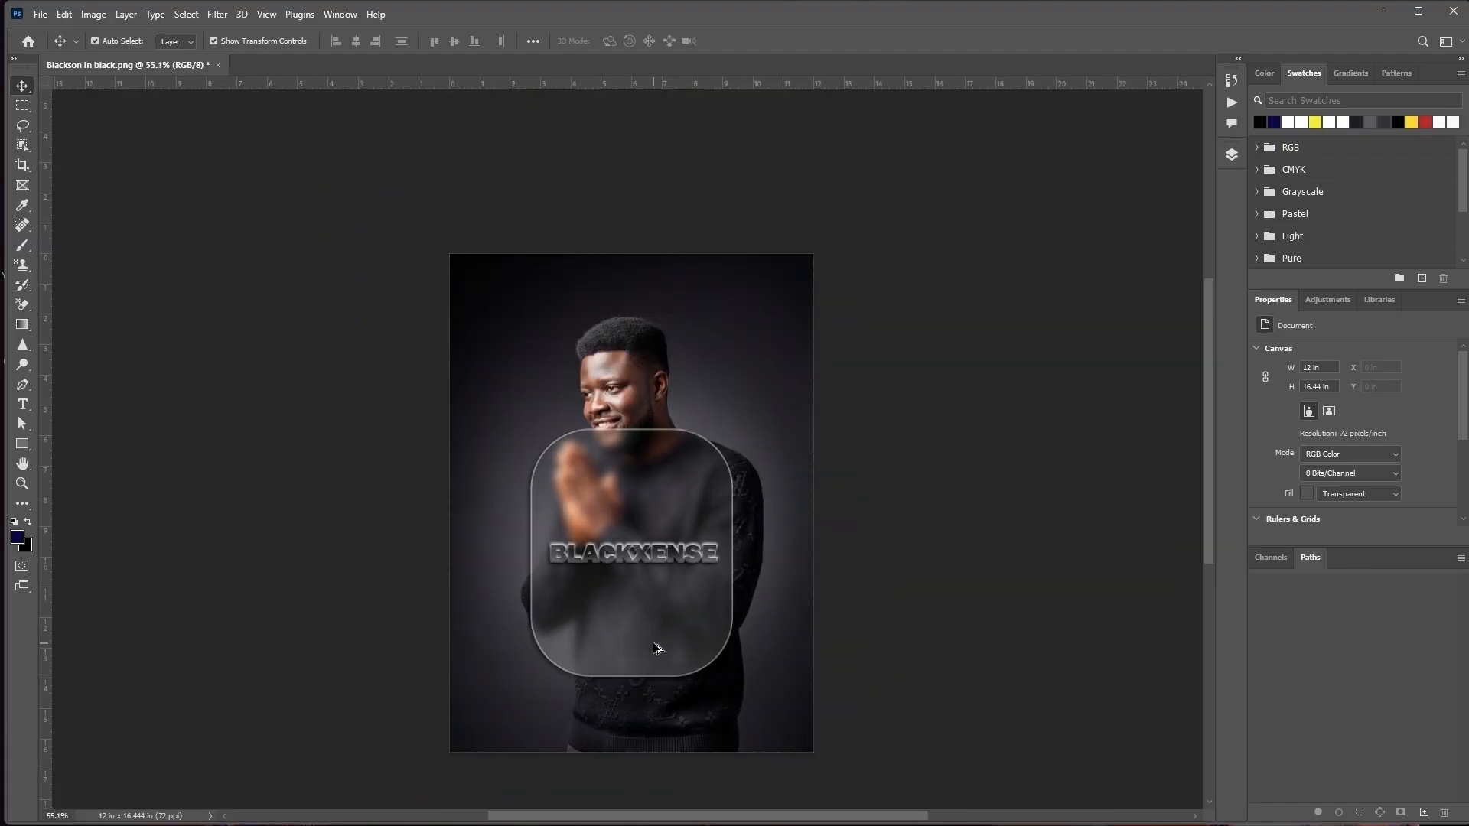
scroll(643, 650, "up", 3)
scroll(640, 650, "down", 1)
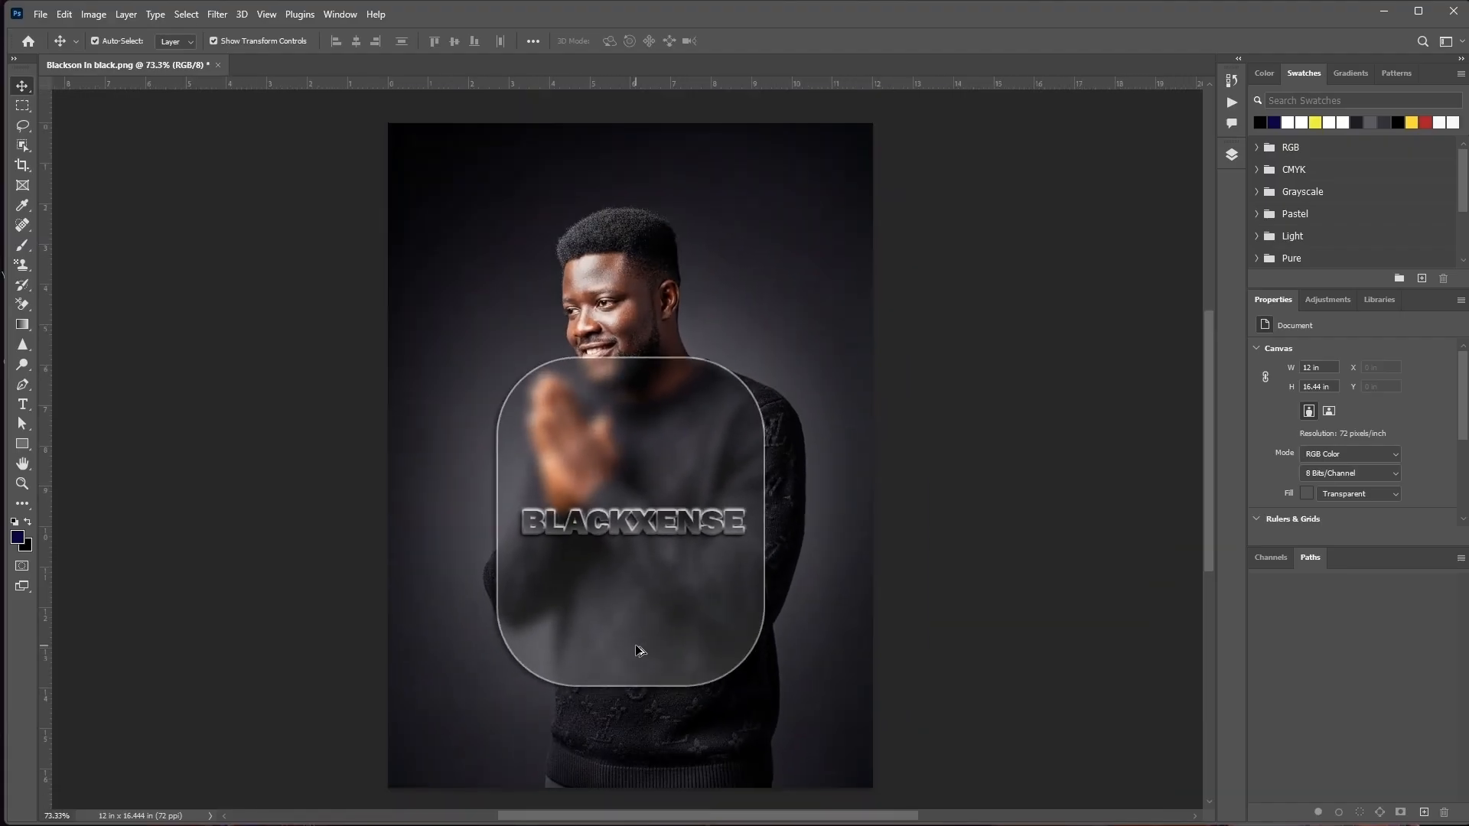